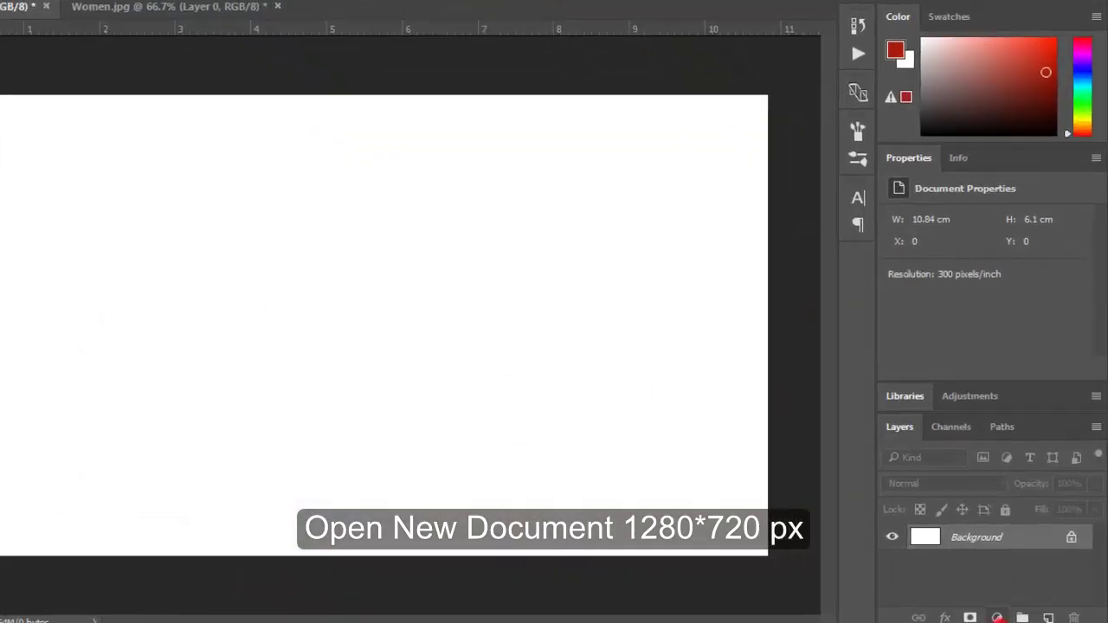
Add a Gradient Fill layer with the black-to-white preset, Radial style, Reverse checked and 451% scale.
left_click(1008, 618)
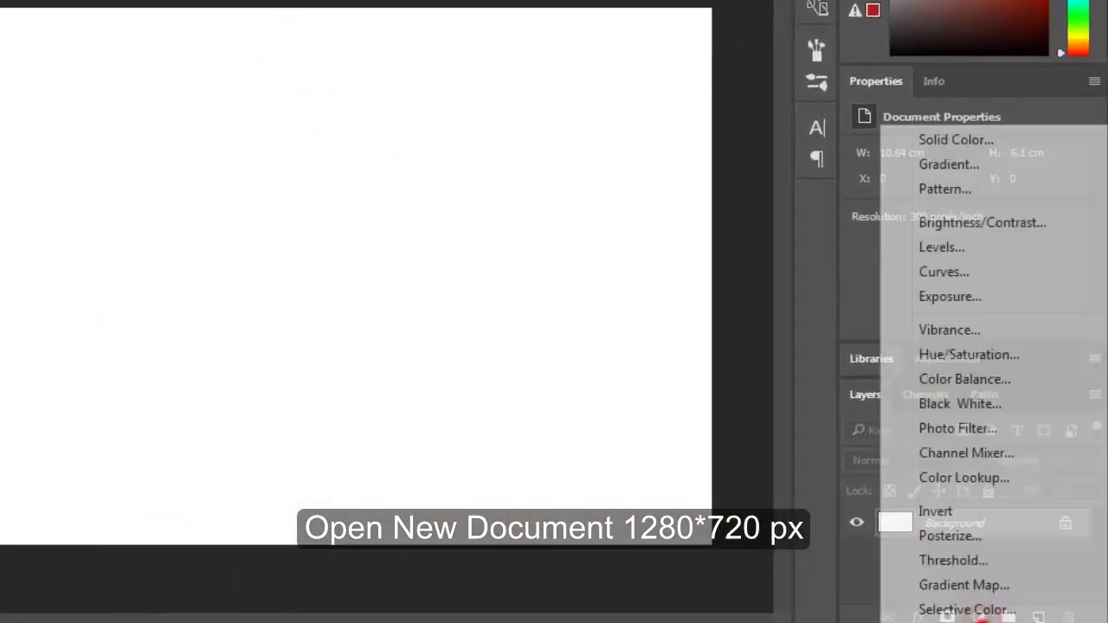
left_click(959, 150)
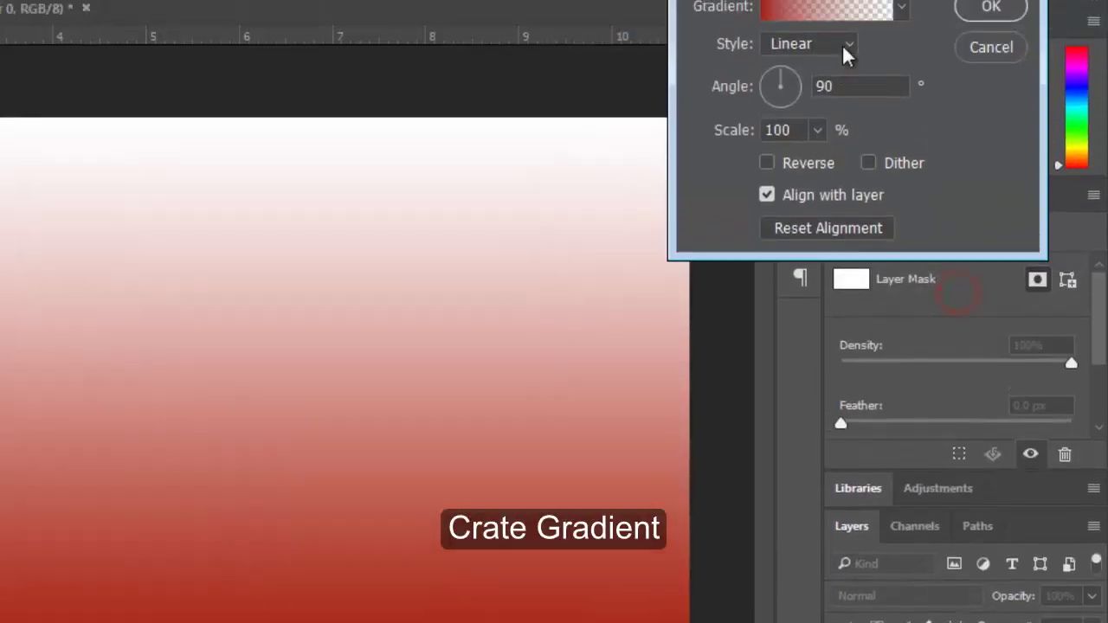
left_click(901, 89)
left_click(801, 143)
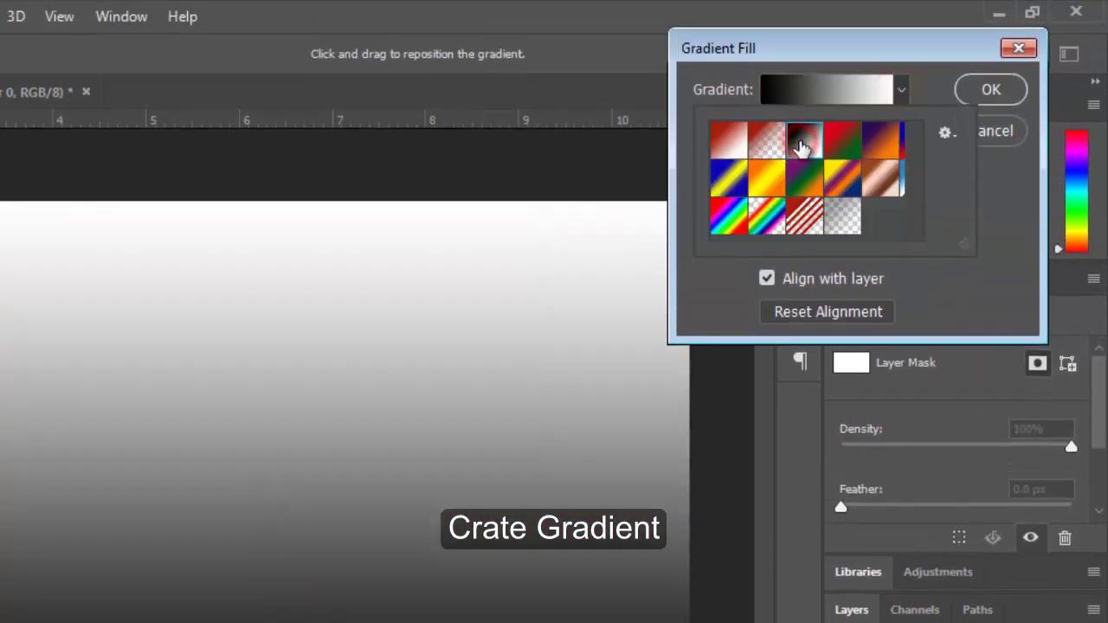
left_click(978, 239)
left_click(818, 129)
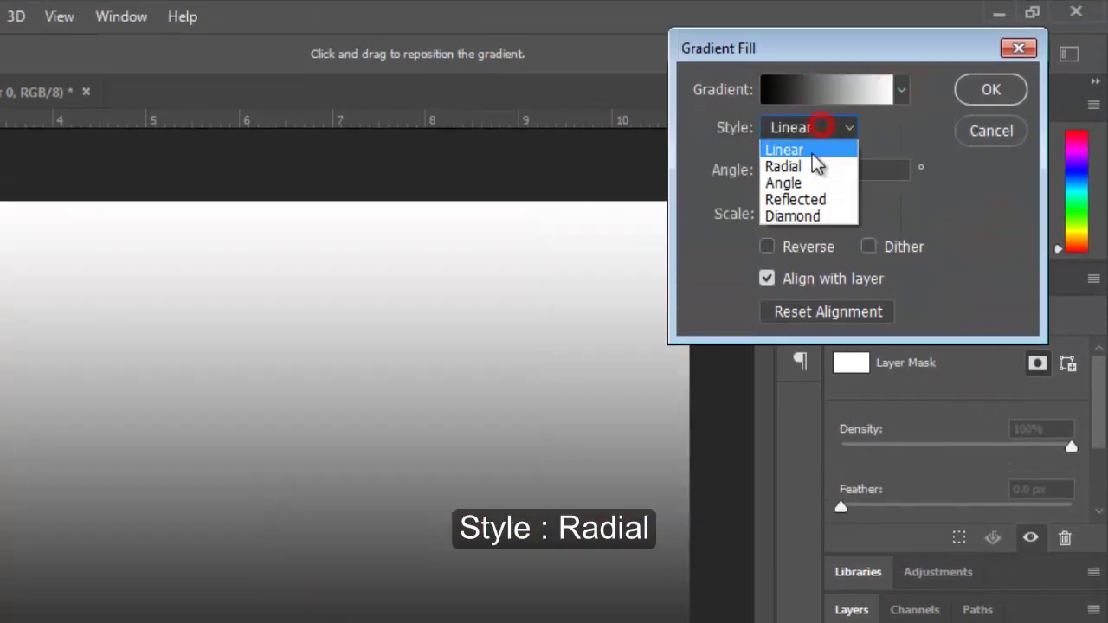
left_click(809, 165)
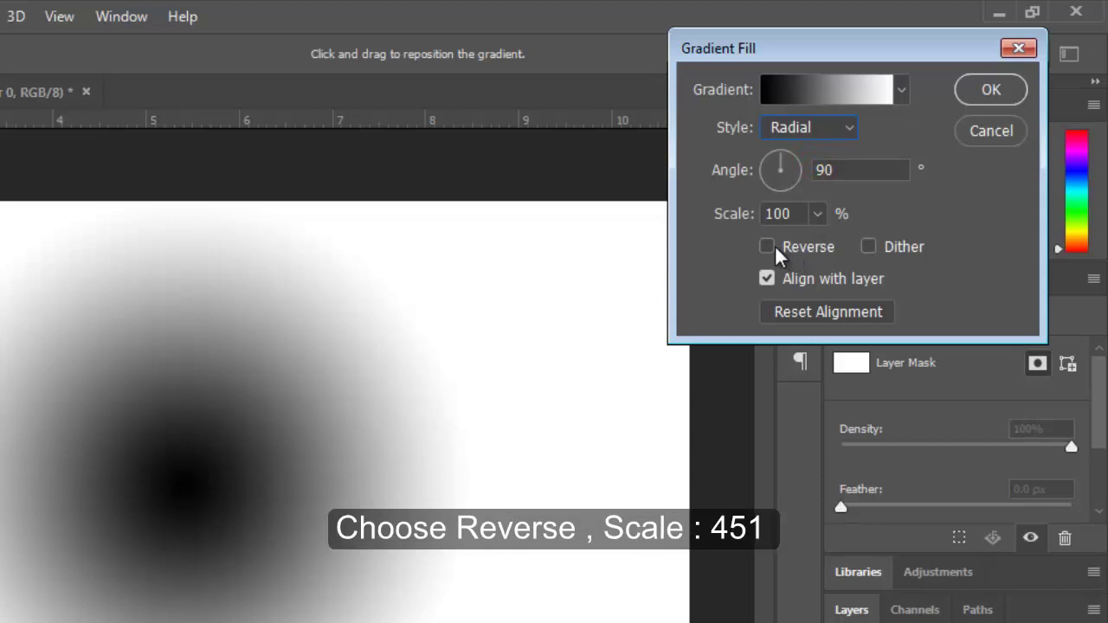
left_click(768, 246)
left_click(817, 214)
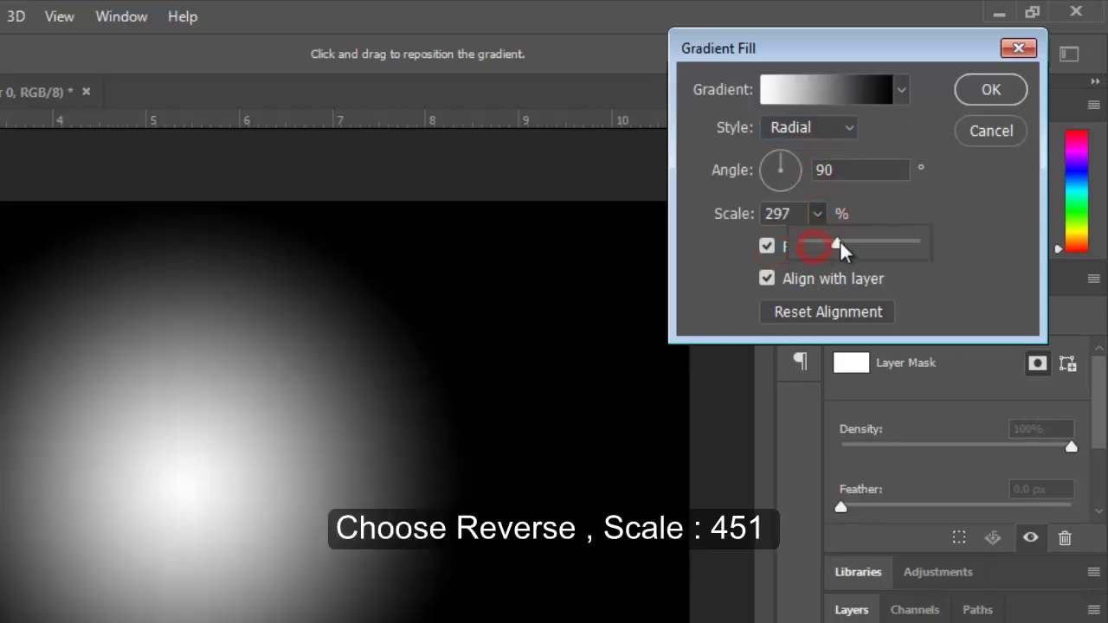
left_click(988, 89)
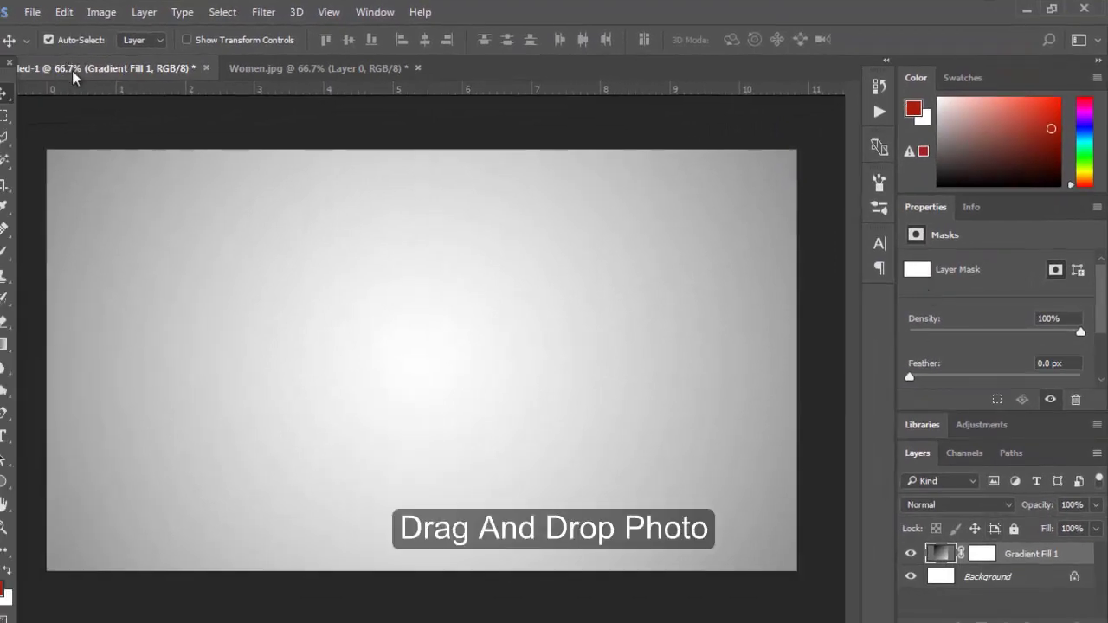
Copy the woman's photo from Women.jpg into the gradient document and hide it behind a black layer mask.
left_click(253, 67)
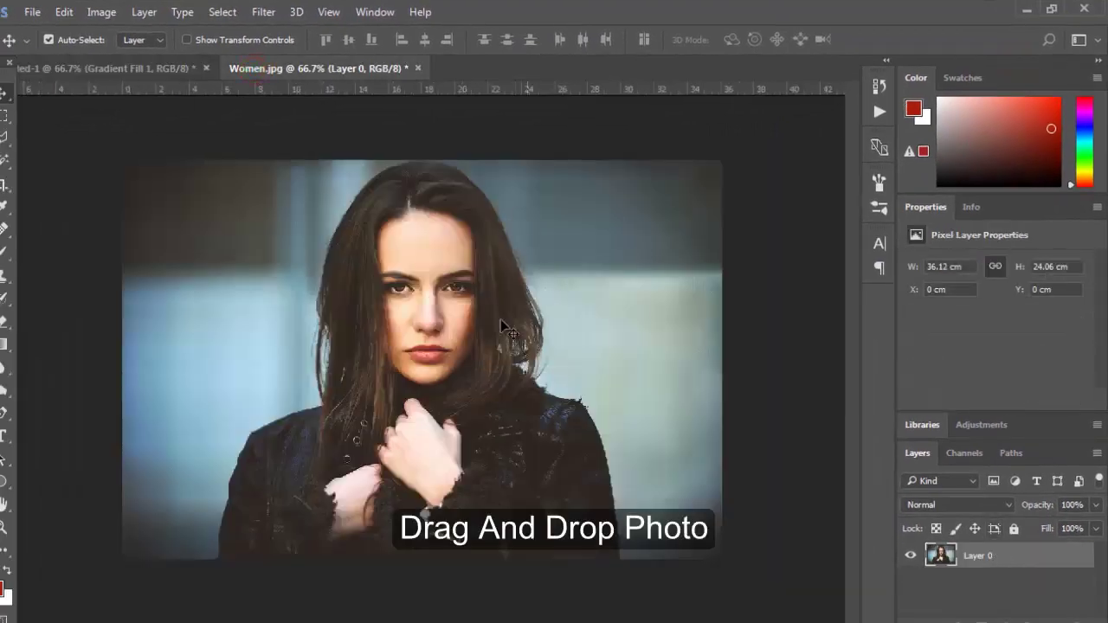
mouse_move(501, 321)
left_mouse_down()
mouse_move(459, 266)
mouse_move(460, 301)
left_mouse_up()
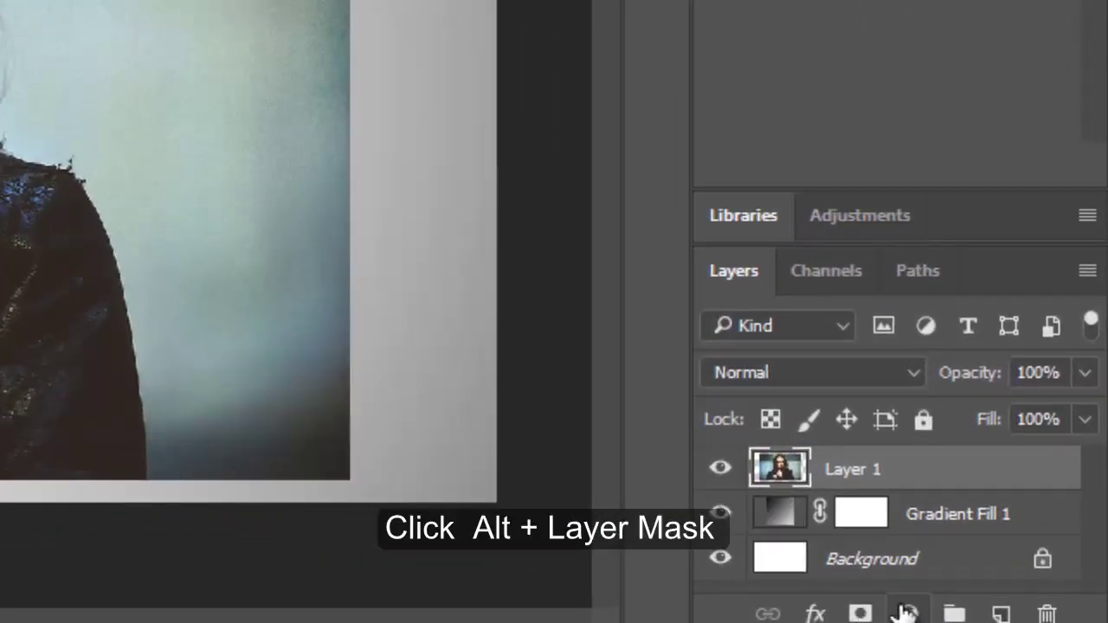
left_click(866, 614, "alt")
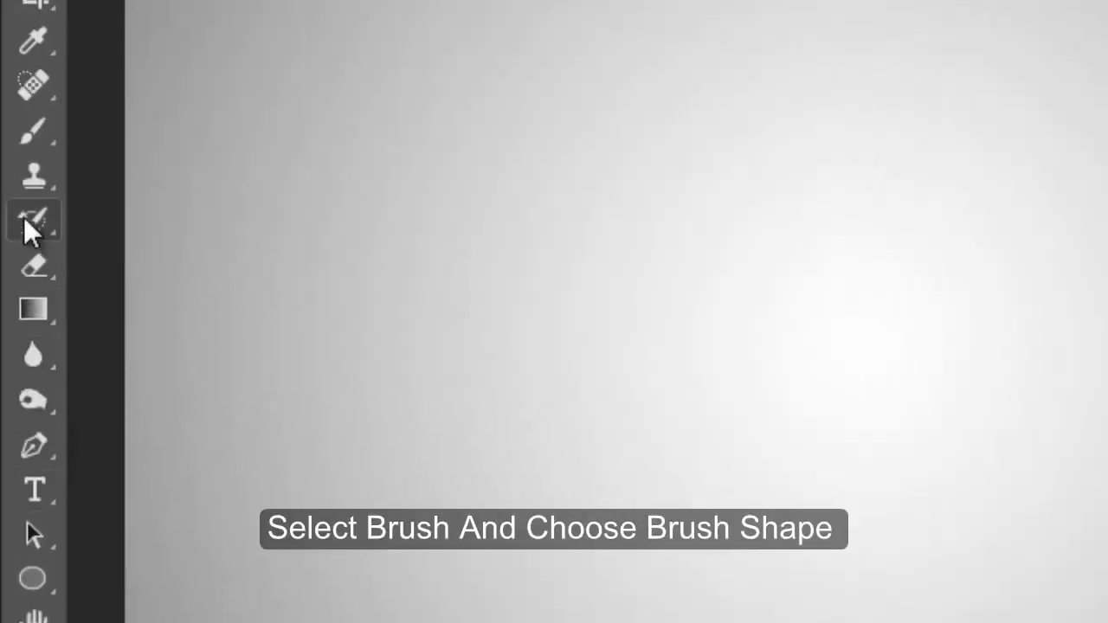
Switch to the Brush tool with a splatter tip sized 500 px.
left_click(27, 133)
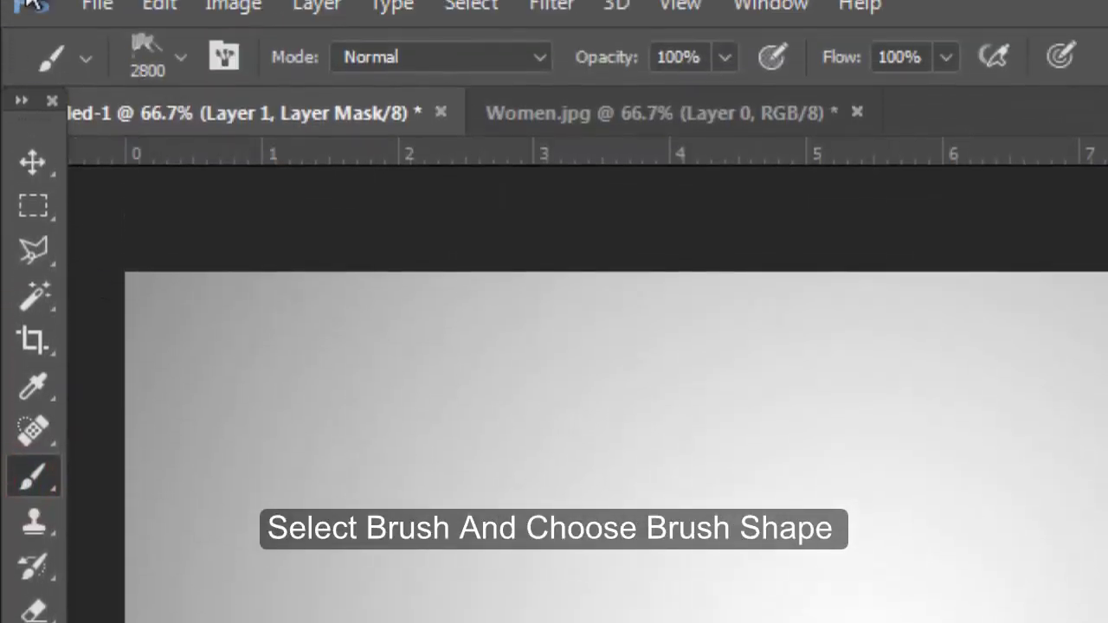
left_click(176, 52)
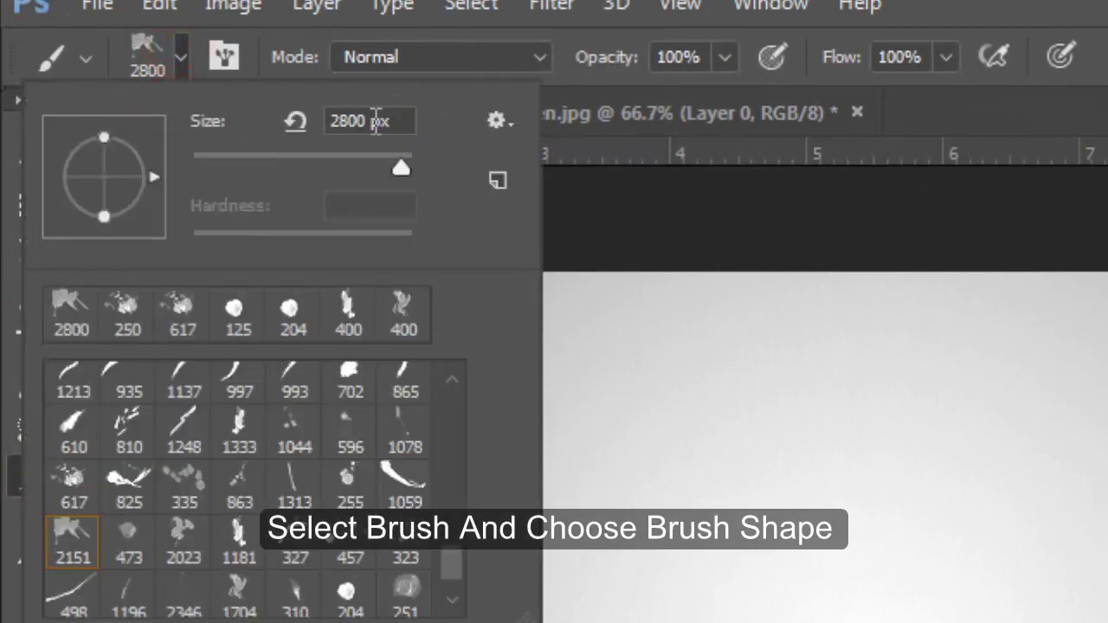
double_click(372, 121)
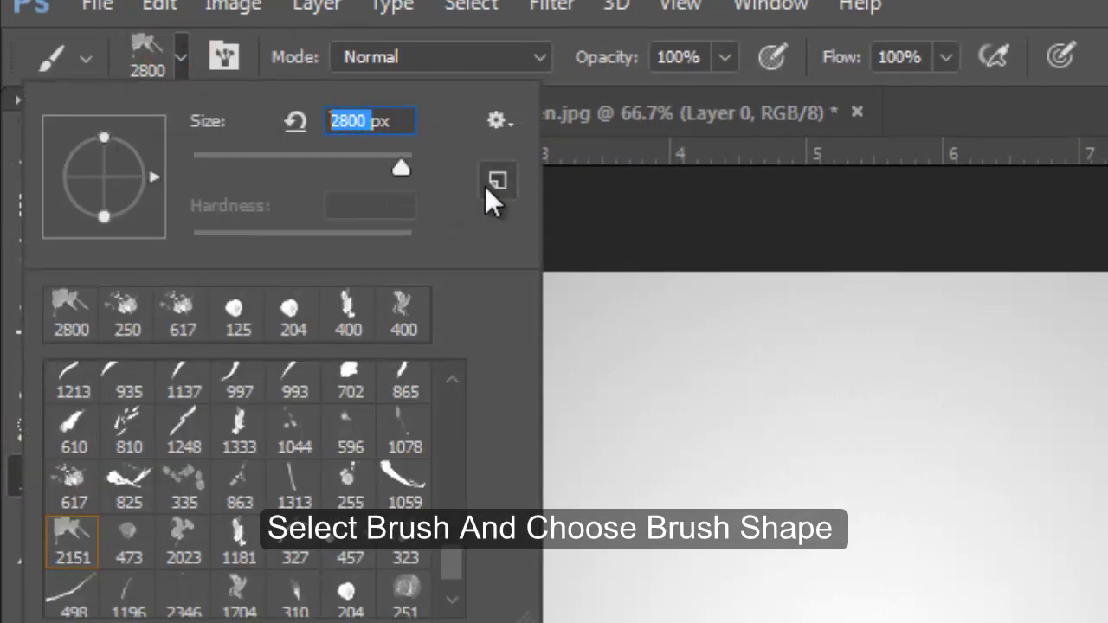
type("500")
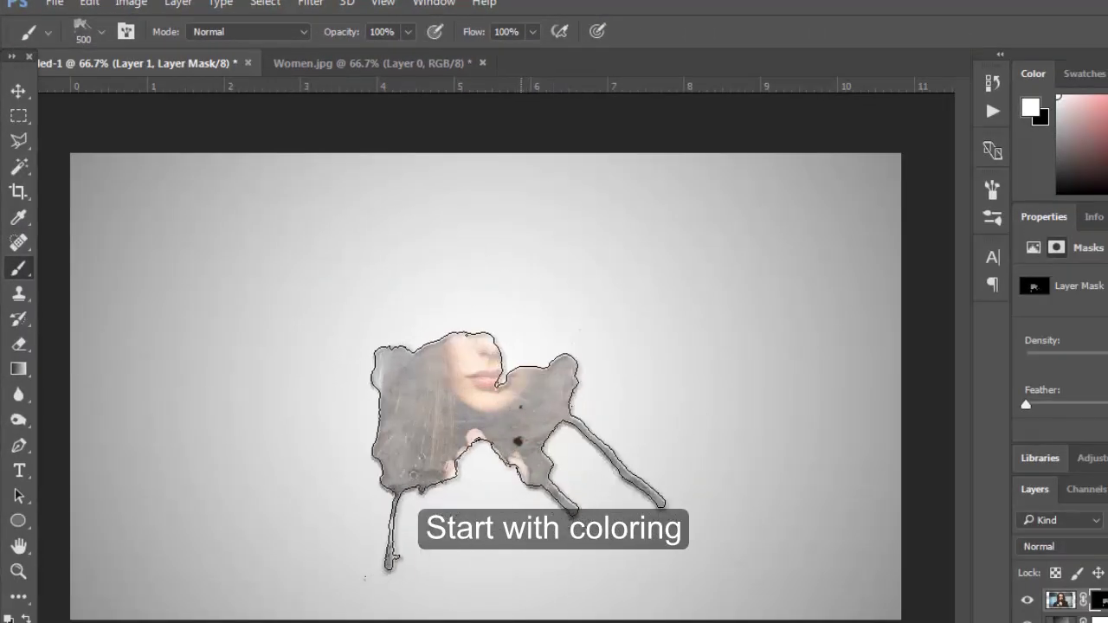
Stamp and paint white splatter strokes on the mask with 500 px splatter tips to reveal the face and hair.
left_click(520, 451)
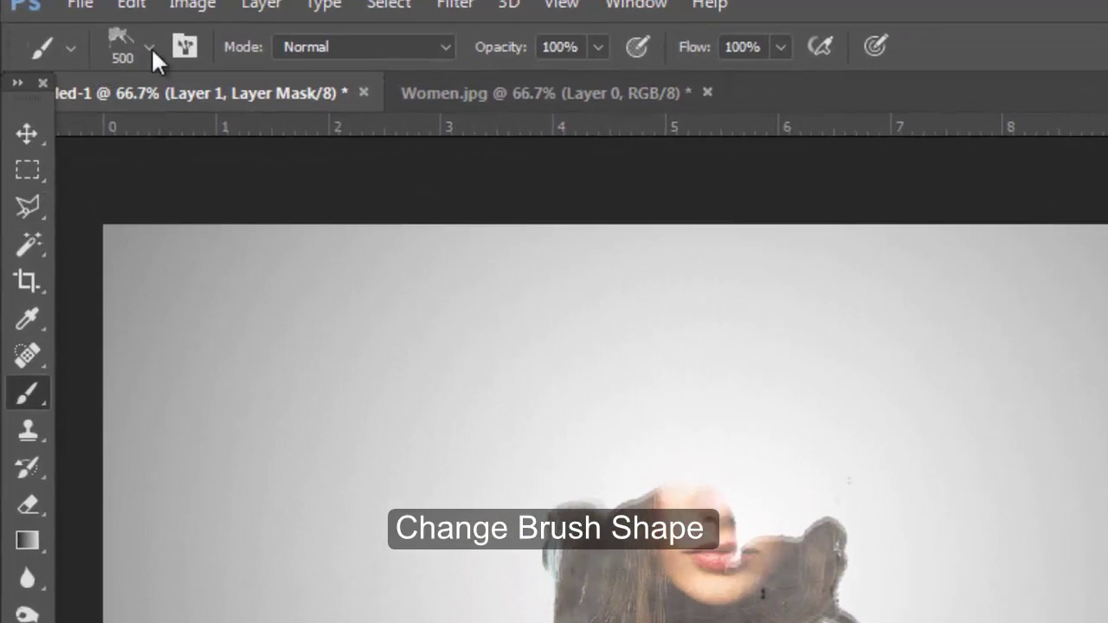
left_click(151, 46)
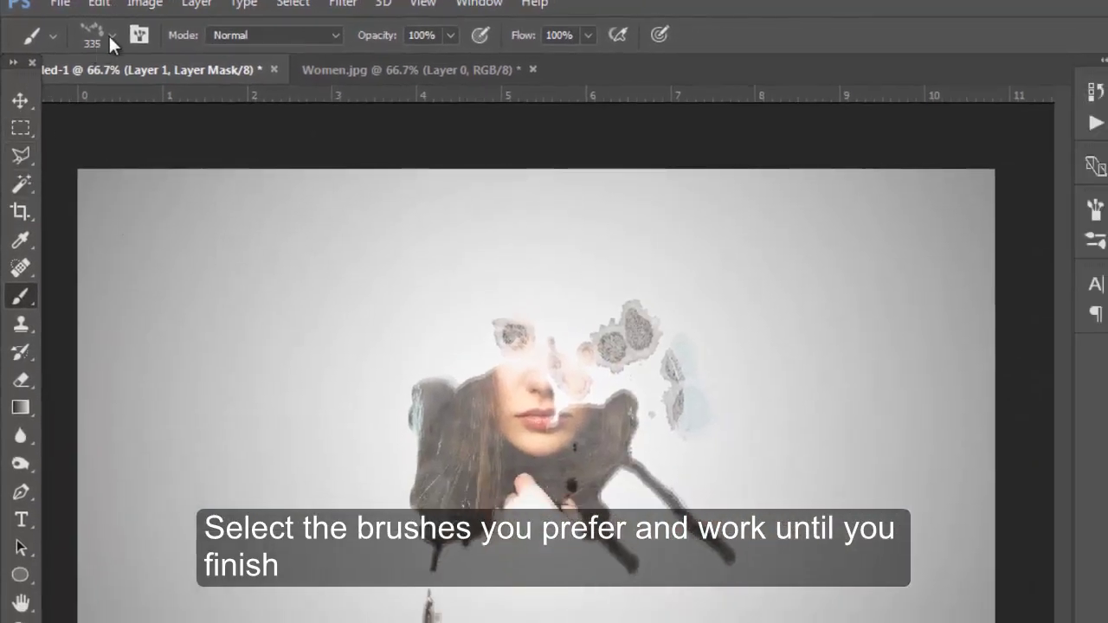
left_click(112, 36)
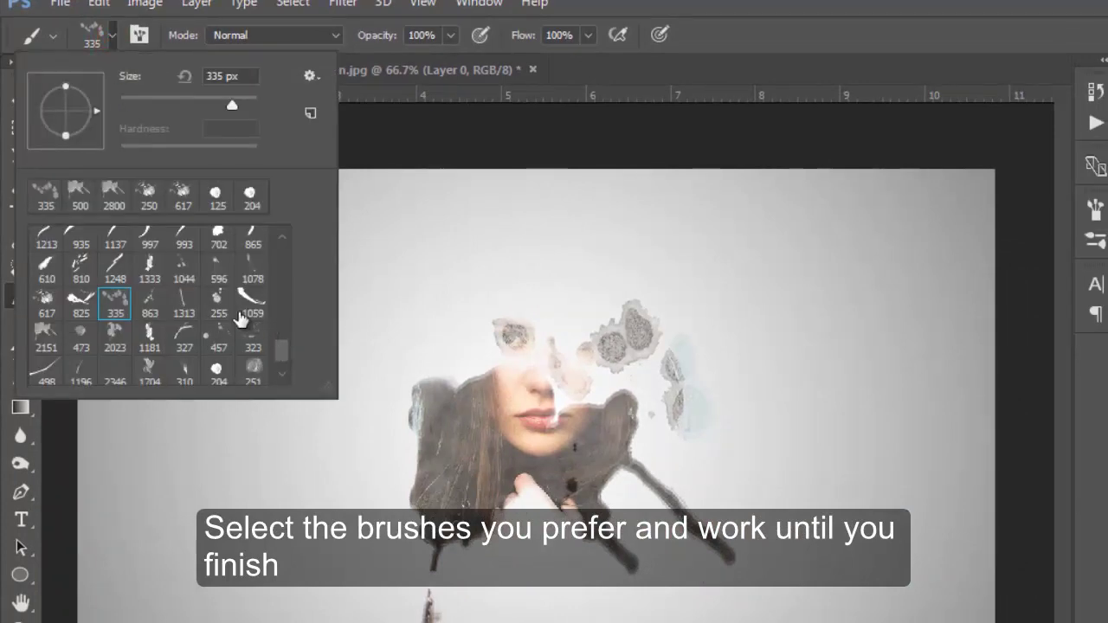
left_click_drag(282, 354, 283, 360)
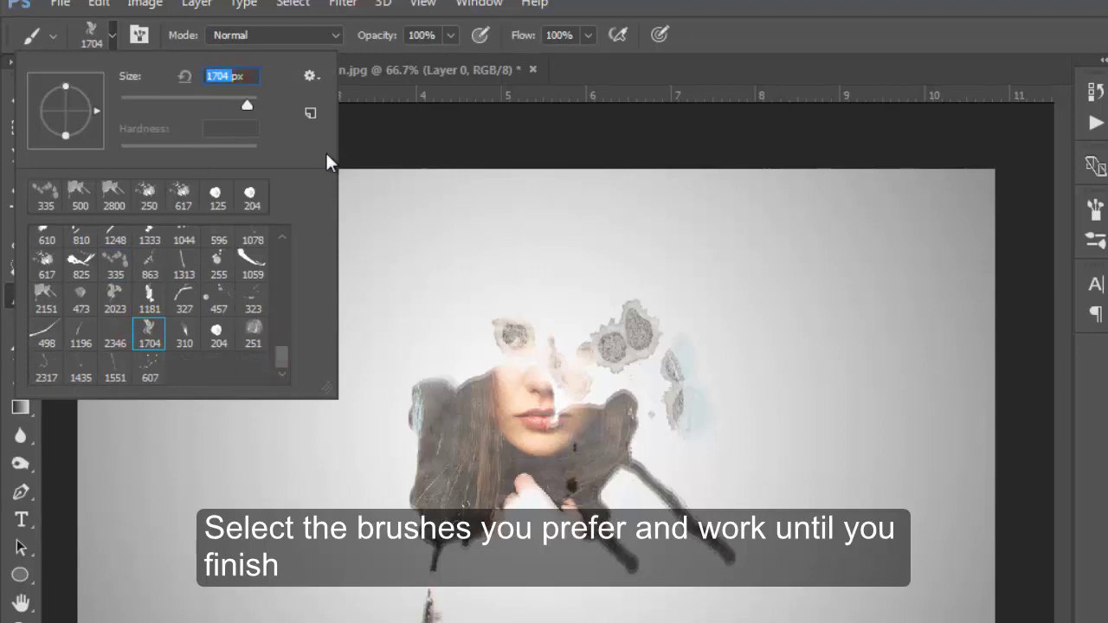
type("500")
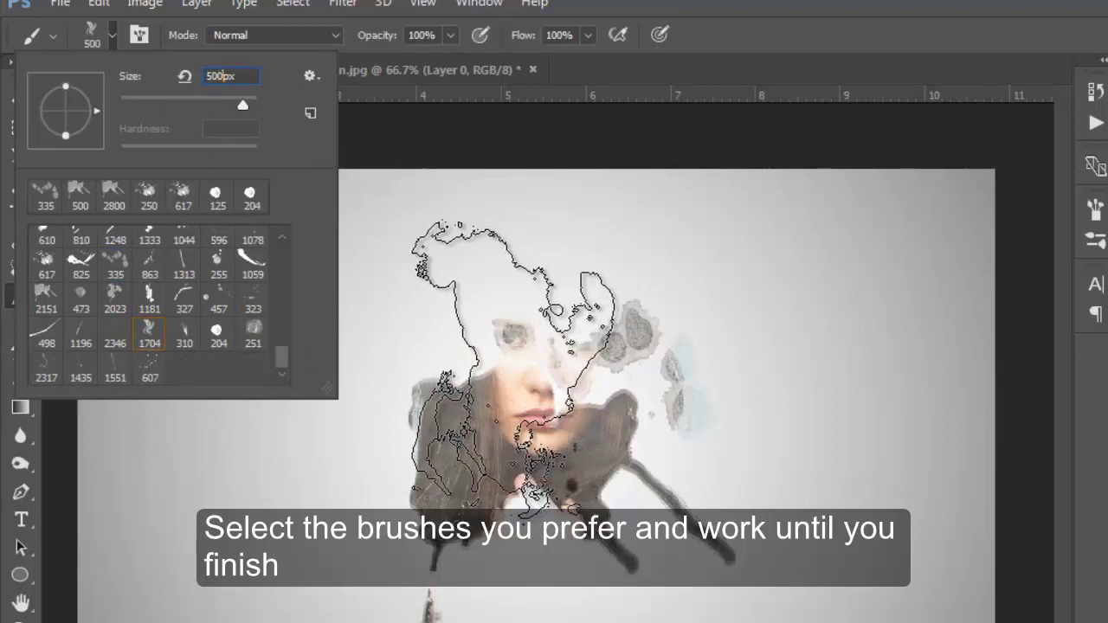
left_click_drag(502, 366, 528, 415)
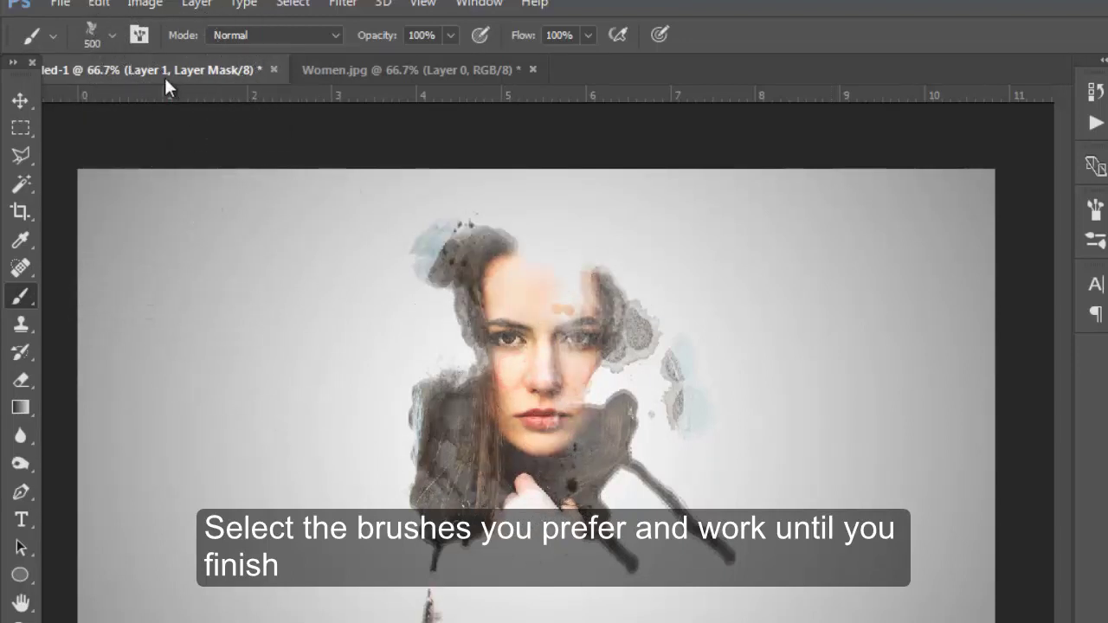
Pick the 255 px spatter brush and stamp spatters on the right and left of the face.
left_click(116, 34)
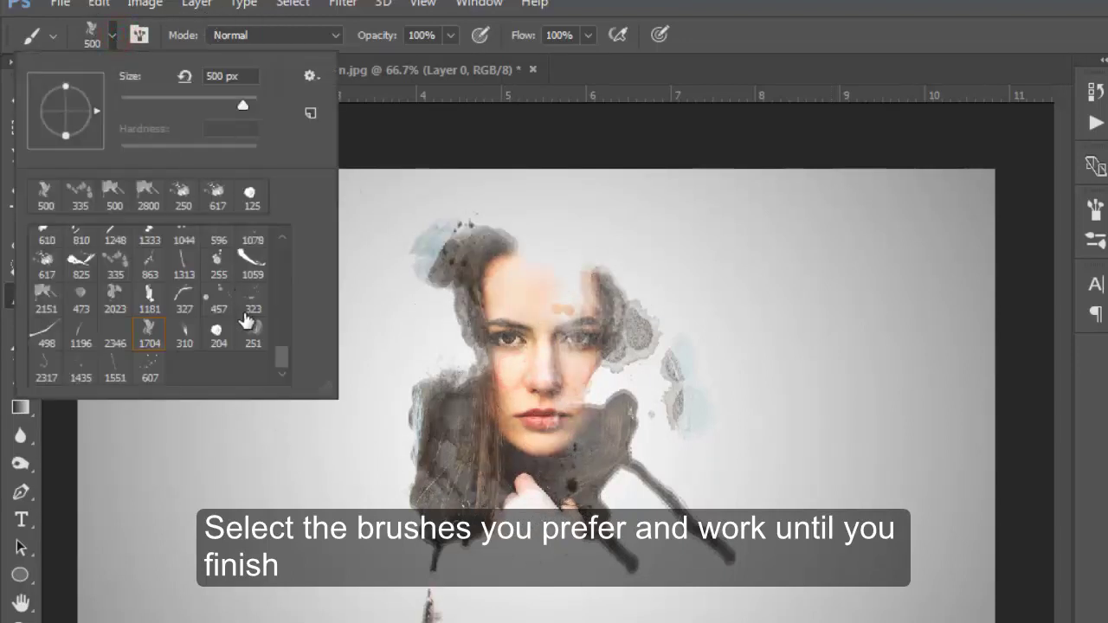
double_click(221, 266)
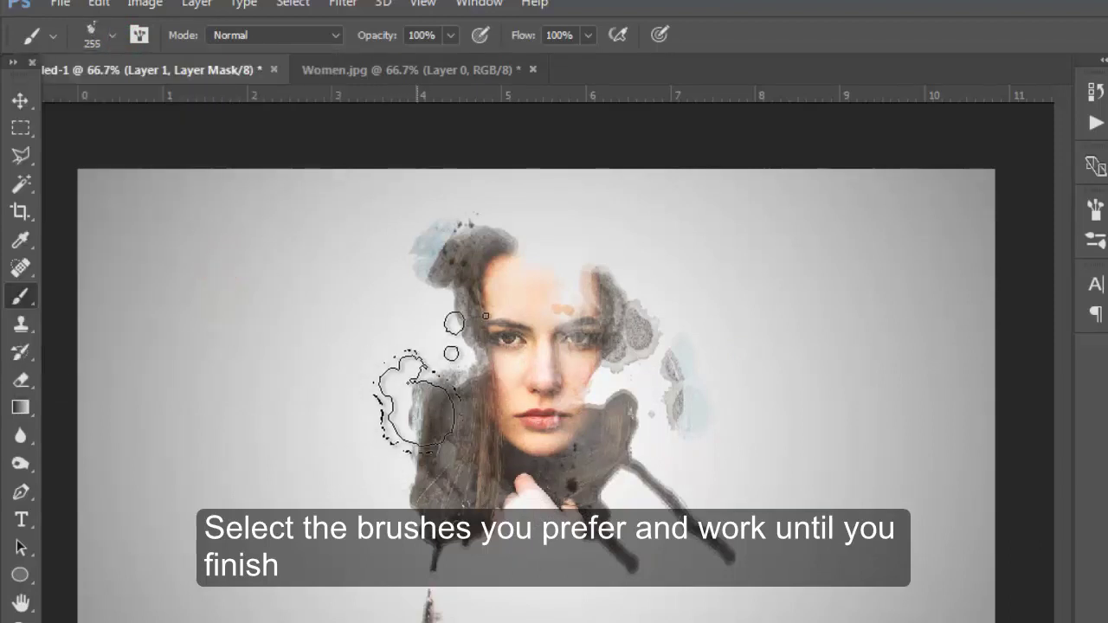
left_click(116, 33)
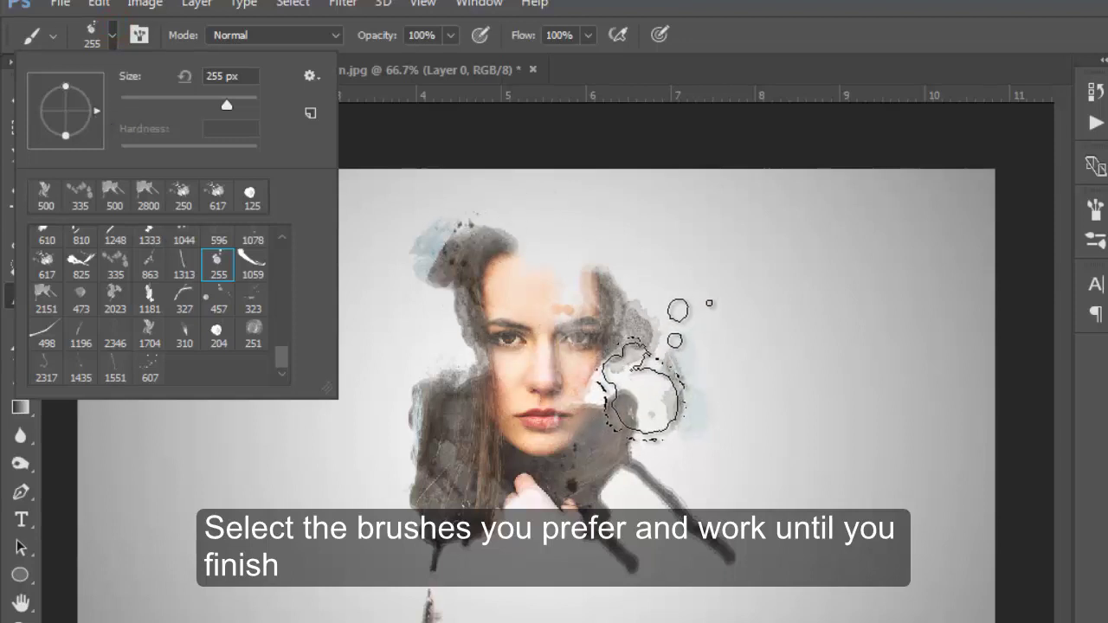
left_click(646, 381)
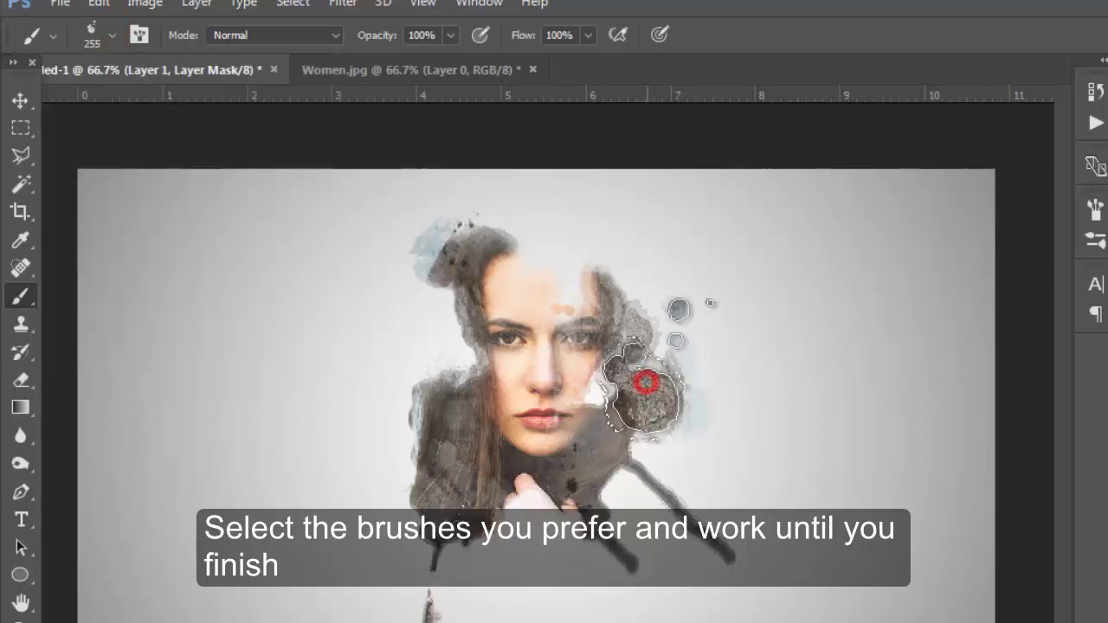
left_click(116, 33)
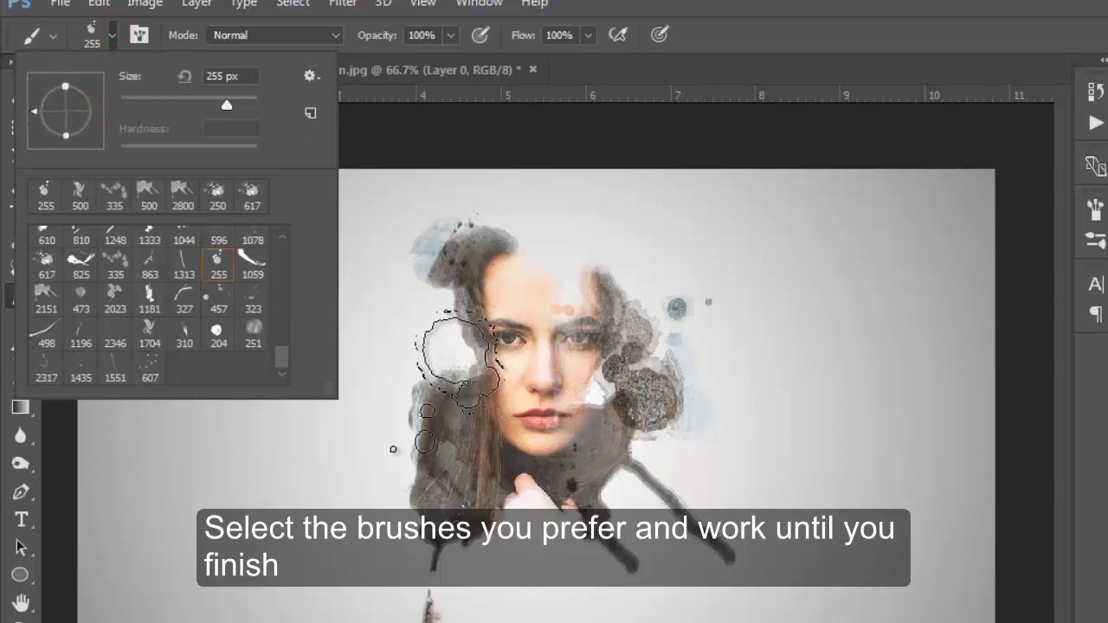
left_click(445, 364)
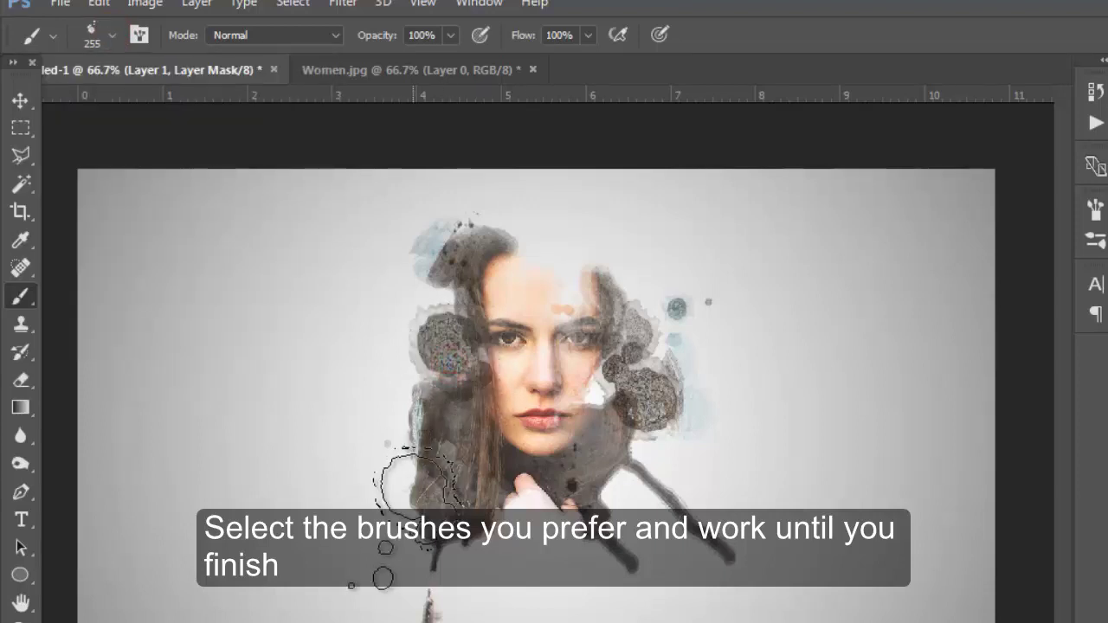
left_click(409, 403)
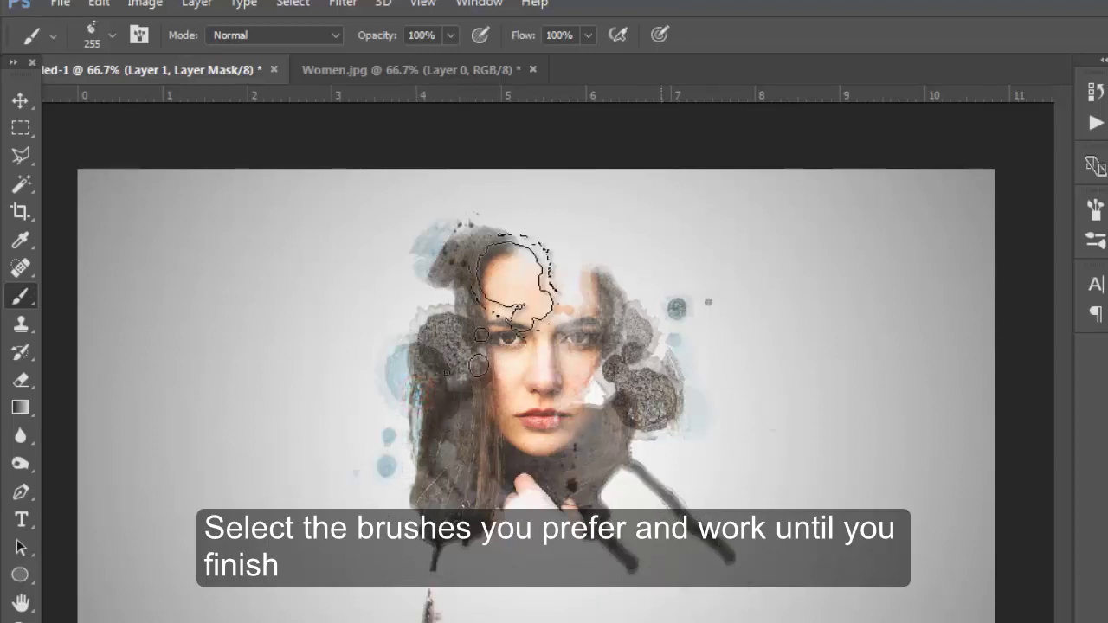
left_click(113, 33)
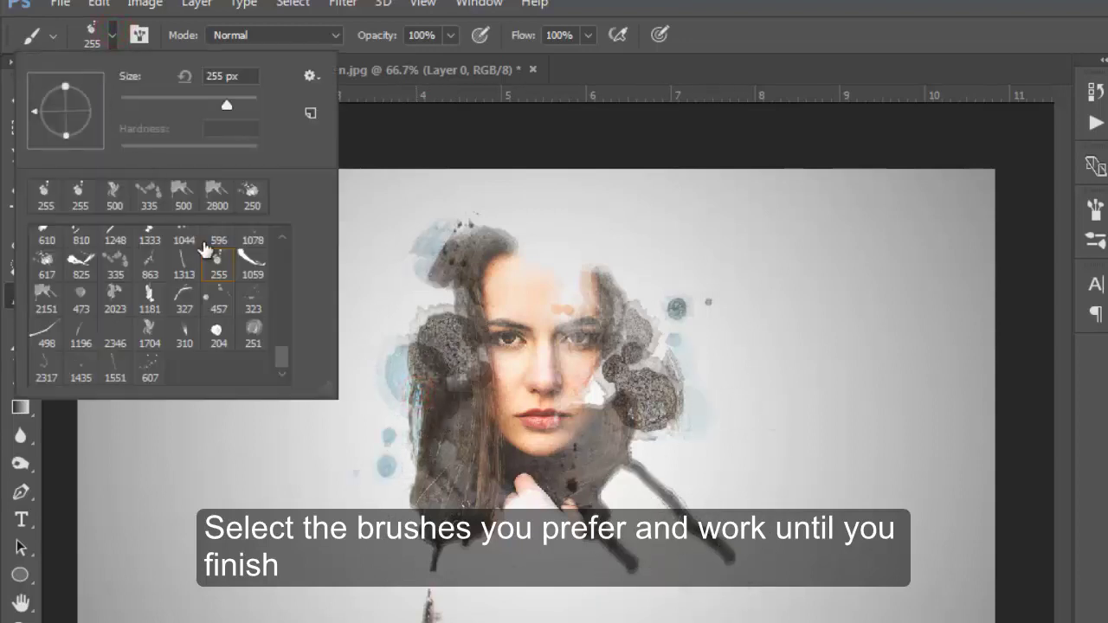
left_click_drag(286, 353, 280, 362)
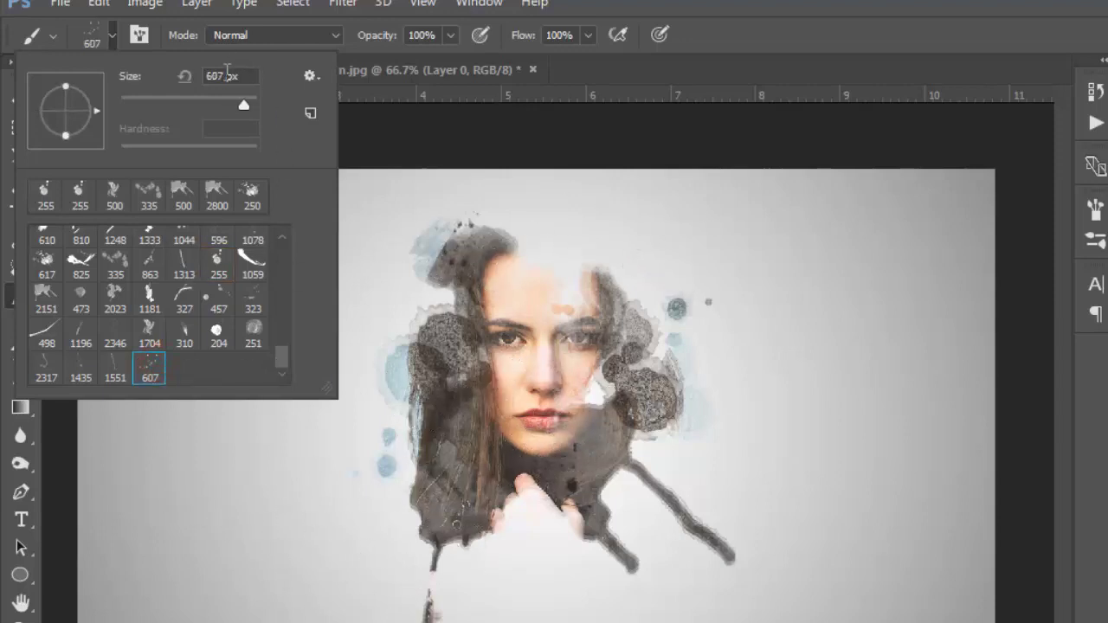
Set the splatter brush to 500 px and stamp four splatter marks around the lower portrait.
type("00")
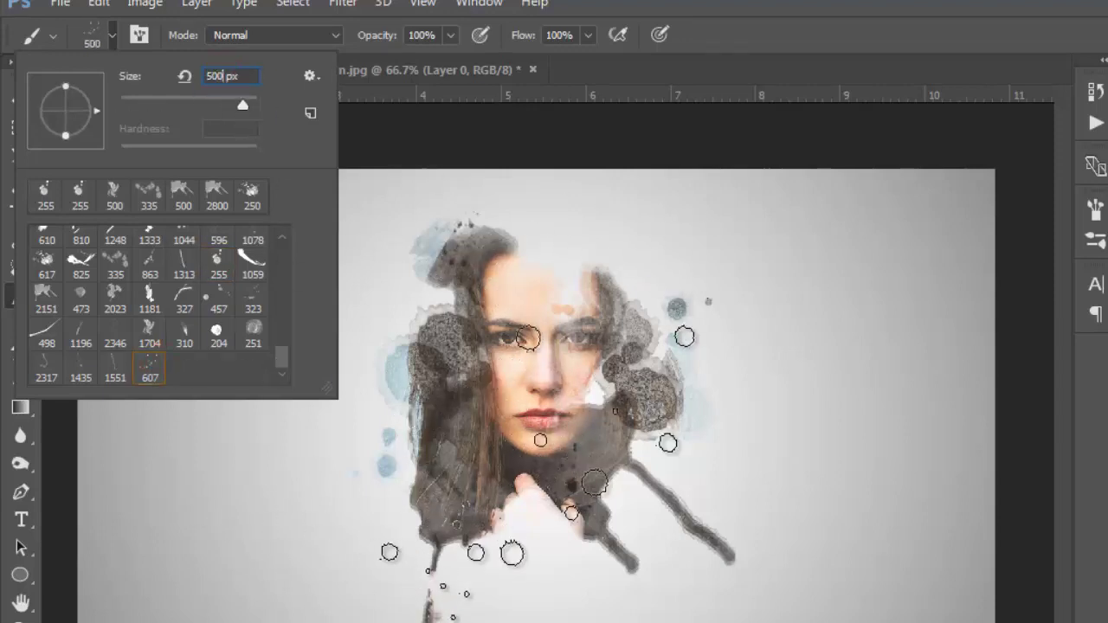
key("Return")
left_click(682, 592)
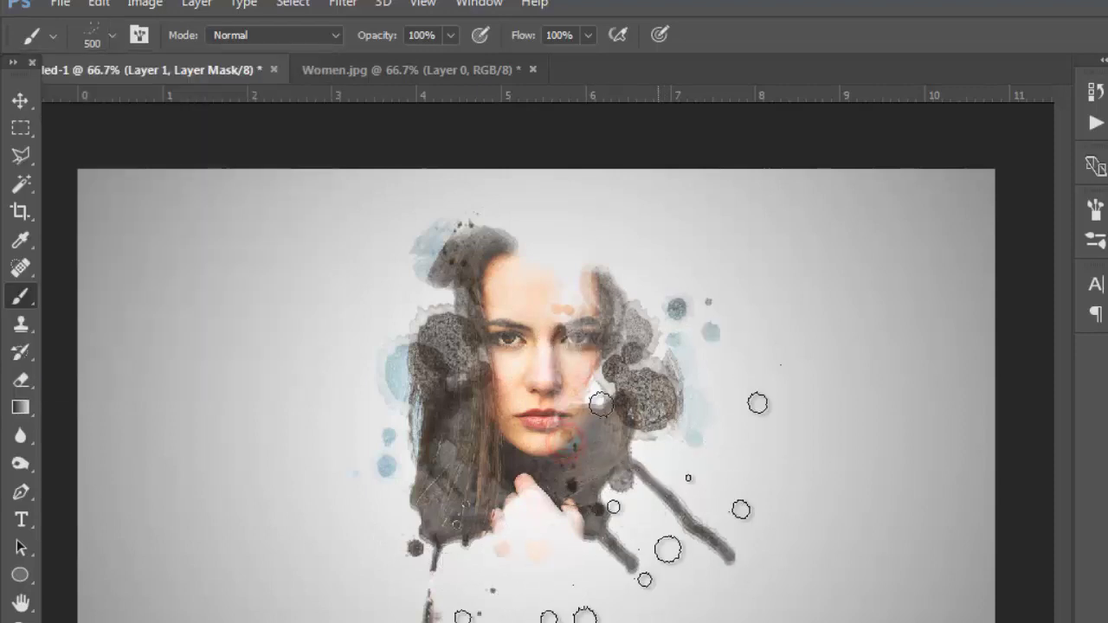
left_click(655, 508)
left_click(569, 463)
left_click(672, 535)
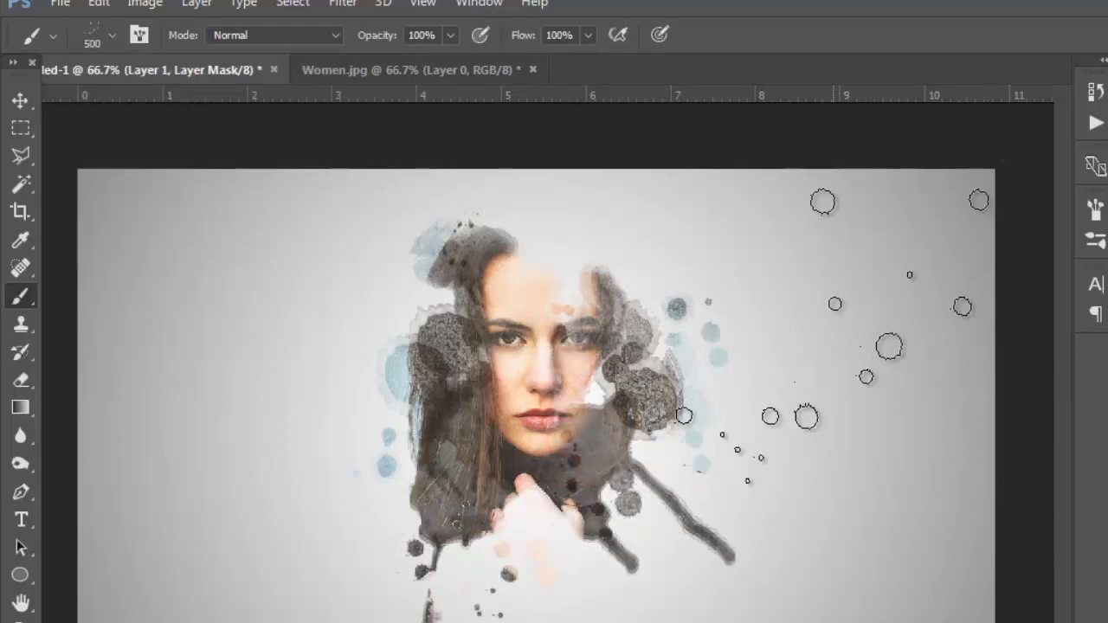
Pick the 825 splatter preset, shrink it to 400 px, rotate it 90° and stamp it across the top of the head.
left_click(109, 35)
mouse_move(279, 357)
left_mouse_down()
mouse_move(269, 338)
mouse_move(280, 348)
left_mouse_up()
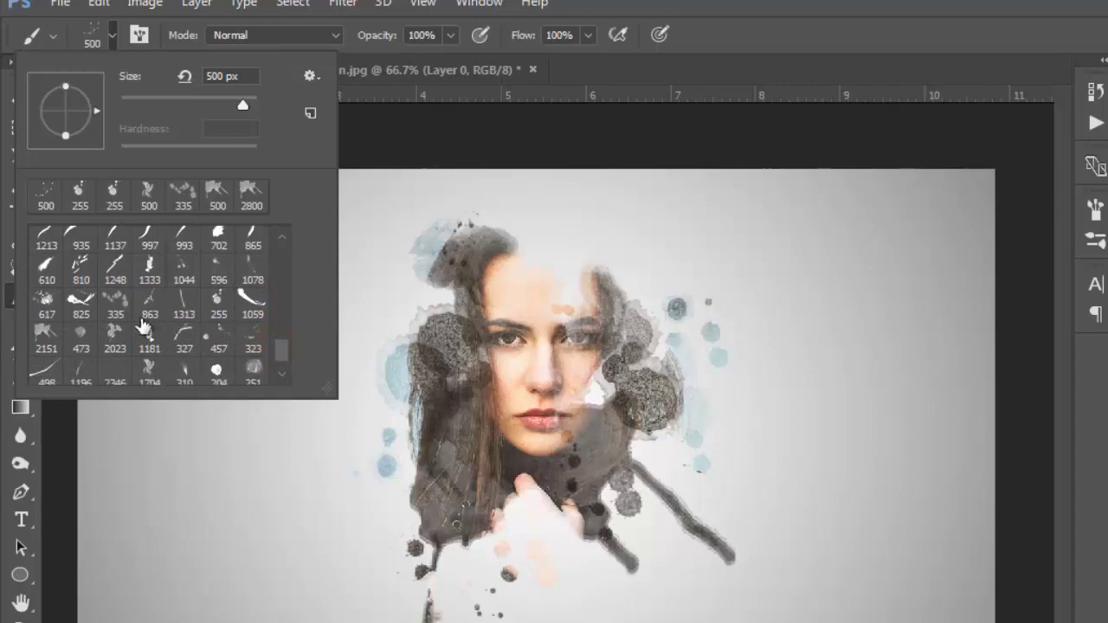
double_click(81, 305)
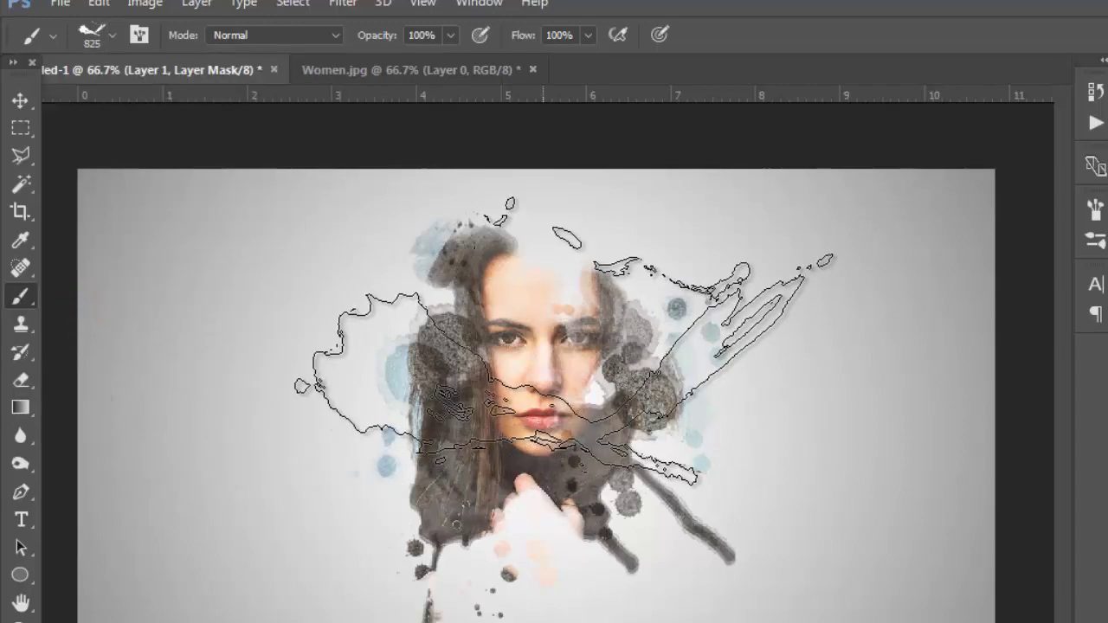
key("bracketleft")
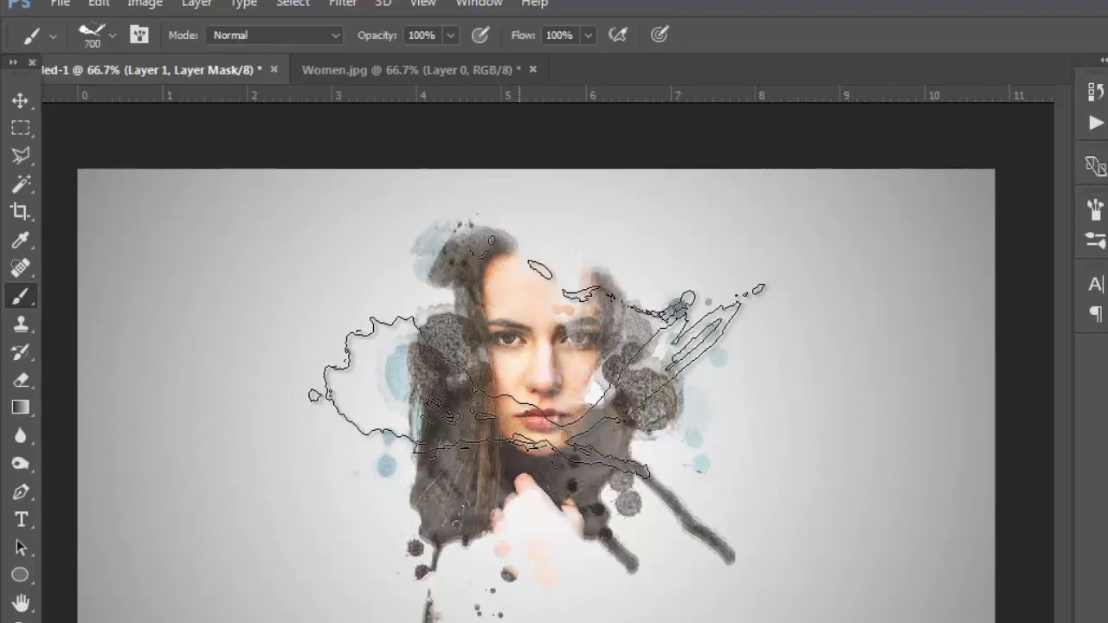
key("bracketleft")
key("bracketleft")
key("bracketleft")
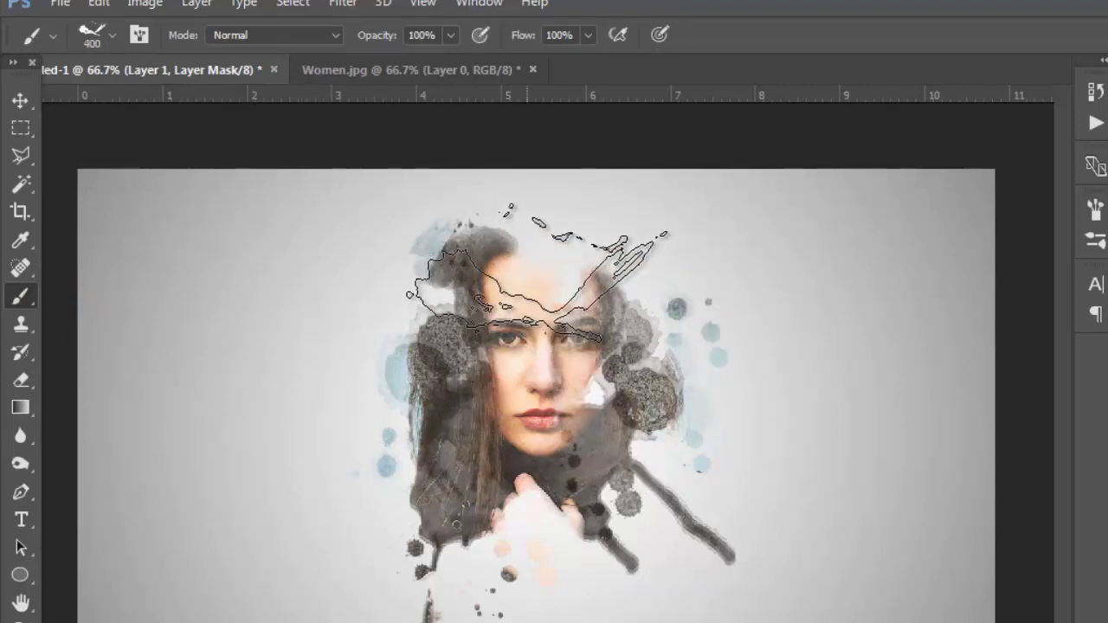
left_click(113, 32)
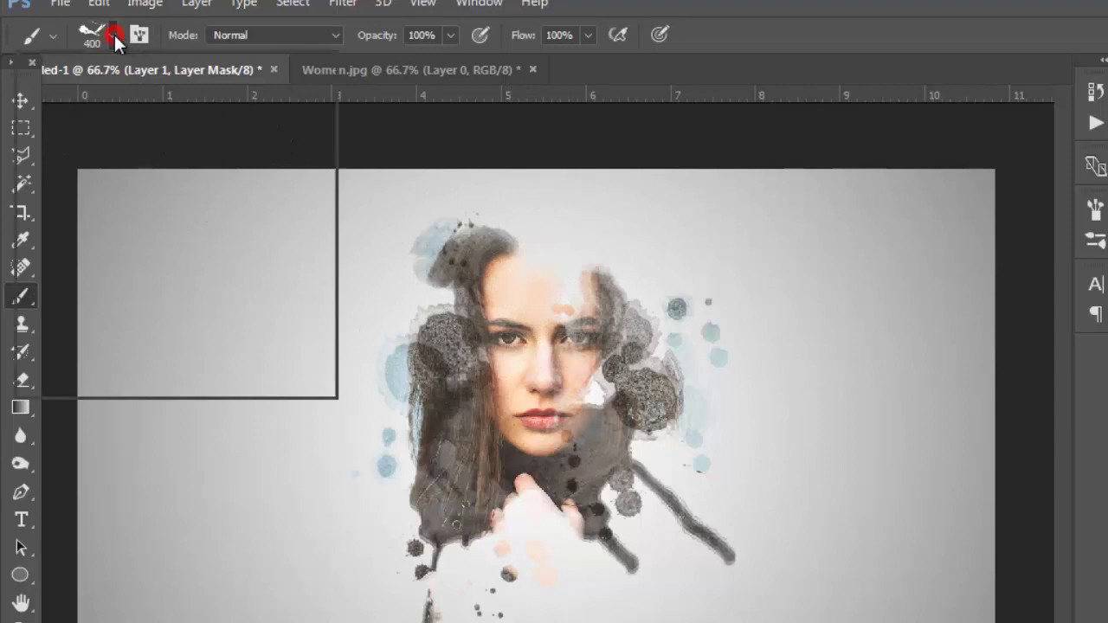
left_click_drag(92, 110, 65, 147)
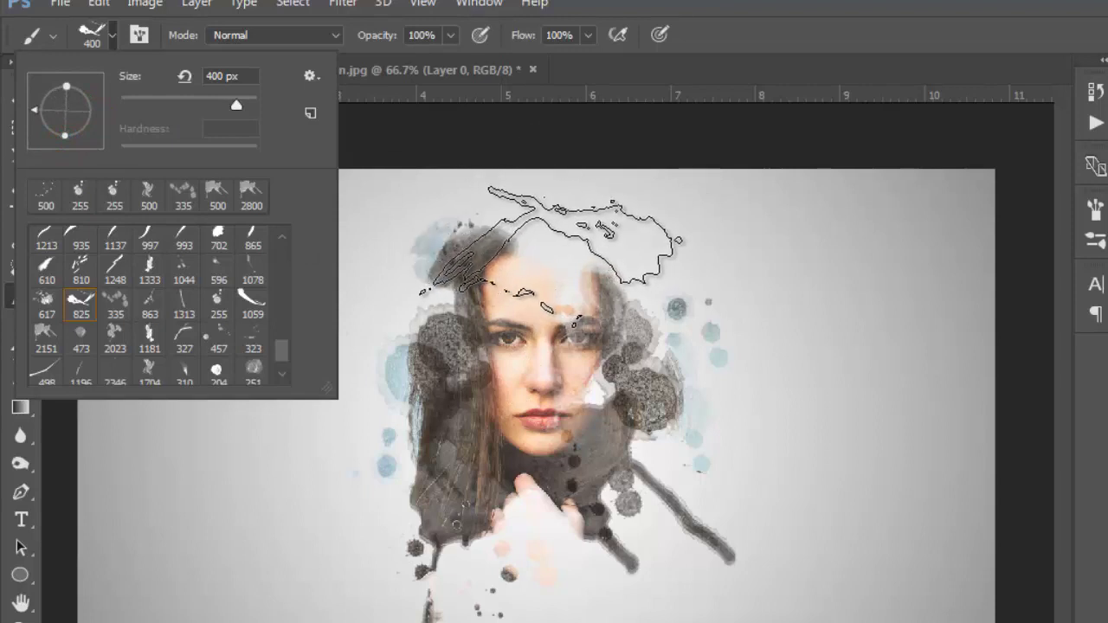
left_click(556, 277)
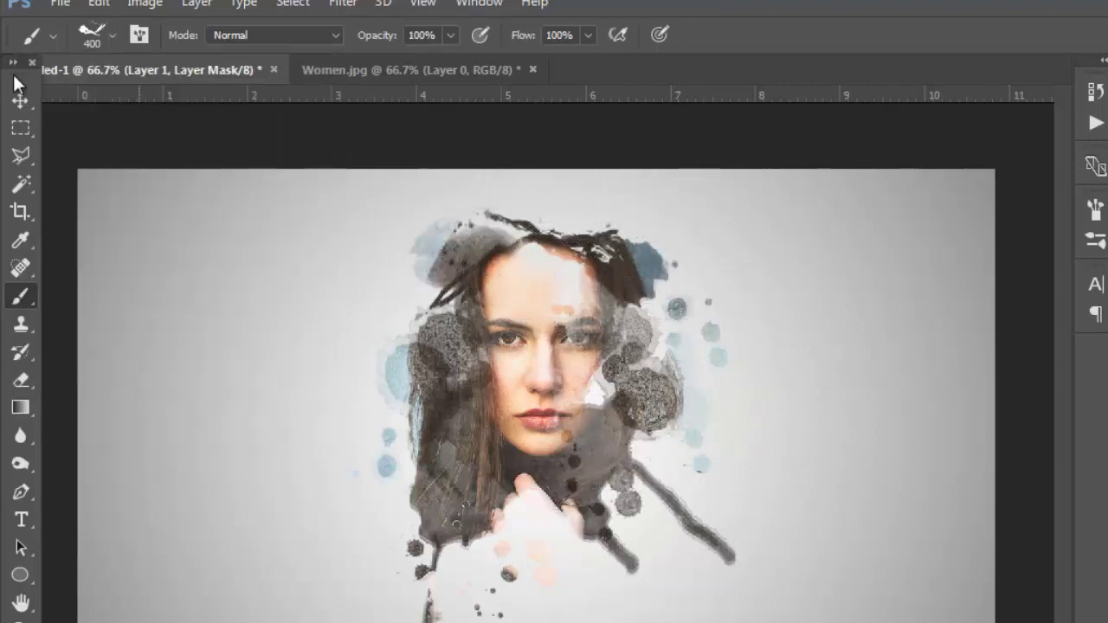
left_click(115, 33)
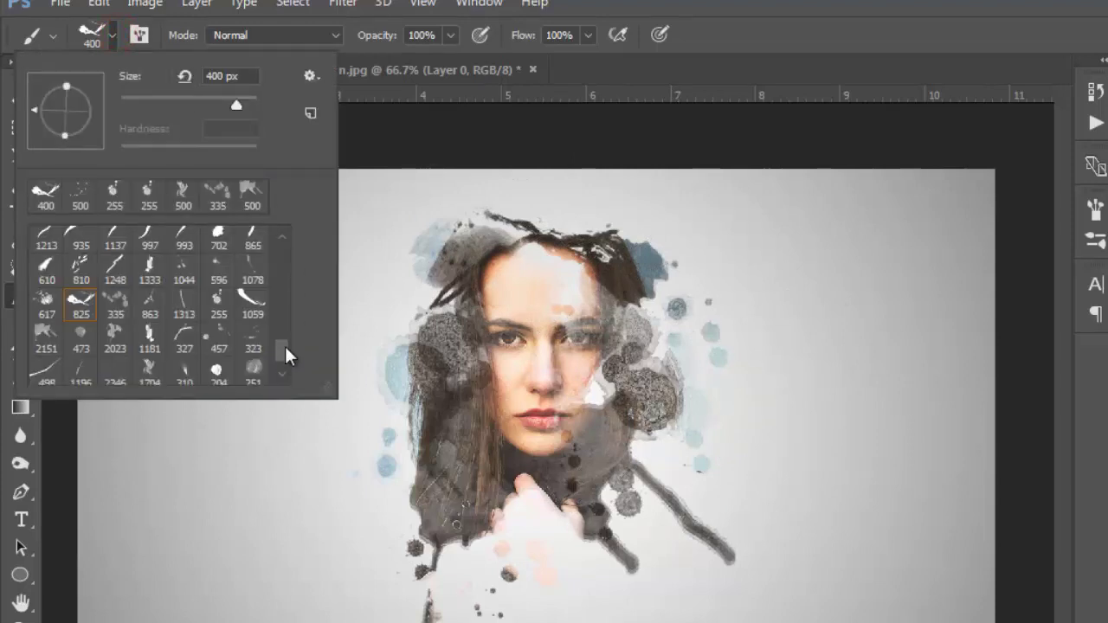
Choose the 255 splatter preset and stamp grey splatter over the top of the head and the left hair.
left_click(282, 355)
double_click(206, 255)
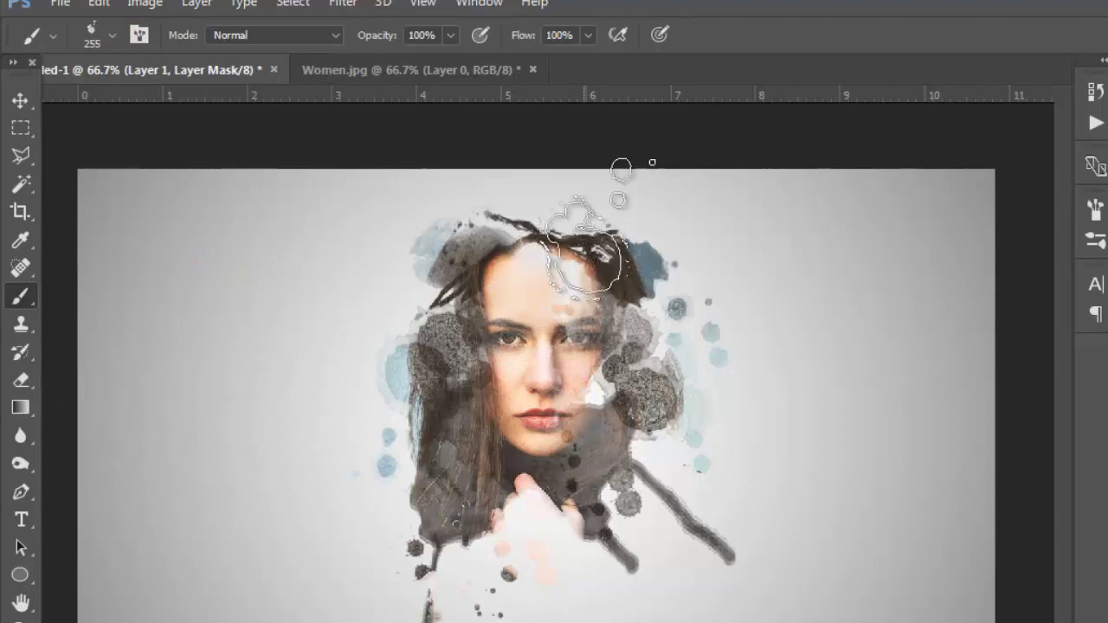
left_click(567, 223)
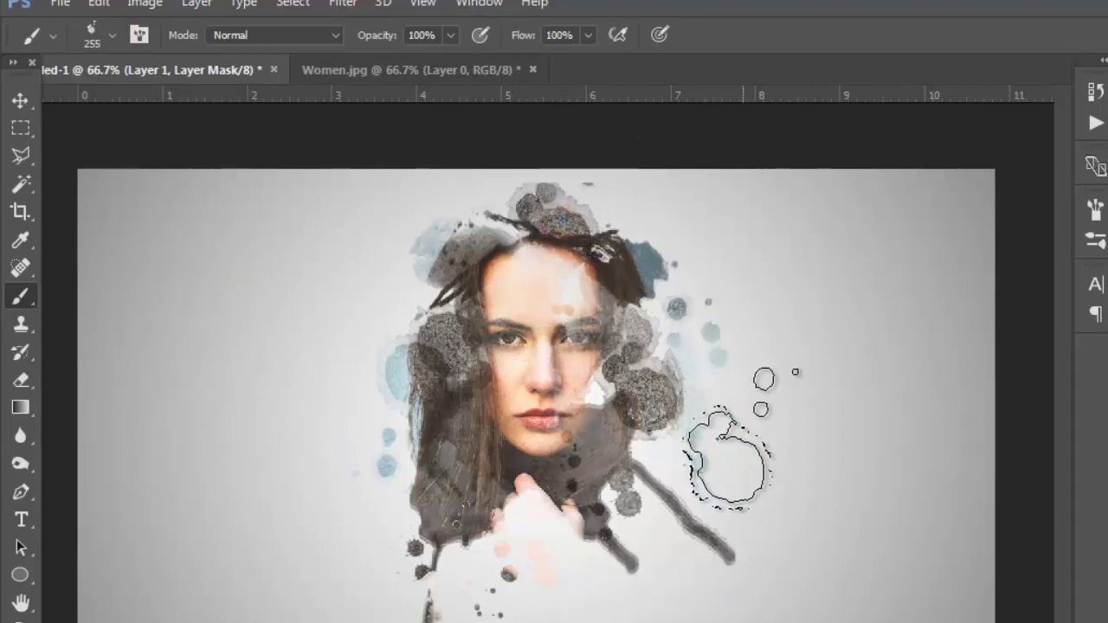
left_click(420, 500)
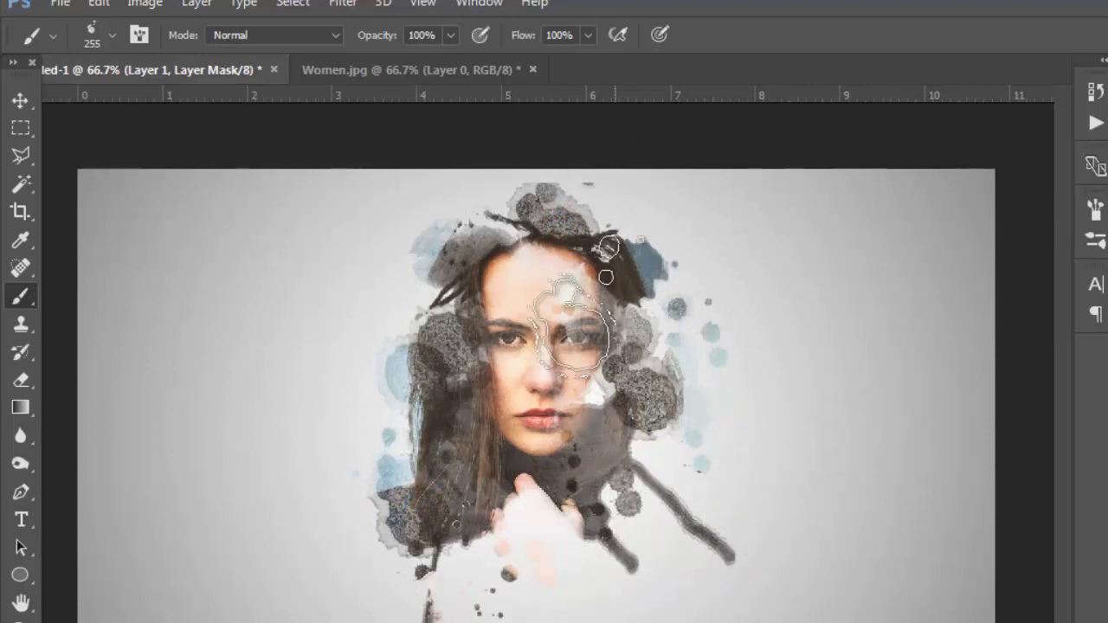
left_click(431, 286)
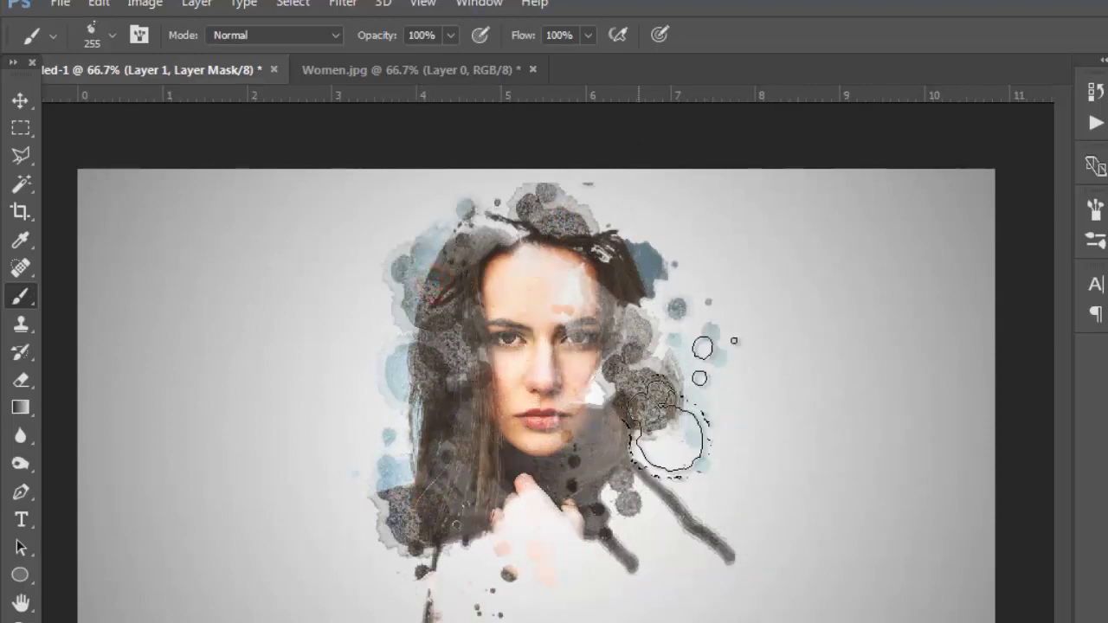
Stamp more splatter to the right of the face and around the hand and lower neck.
left_click(622, 389)
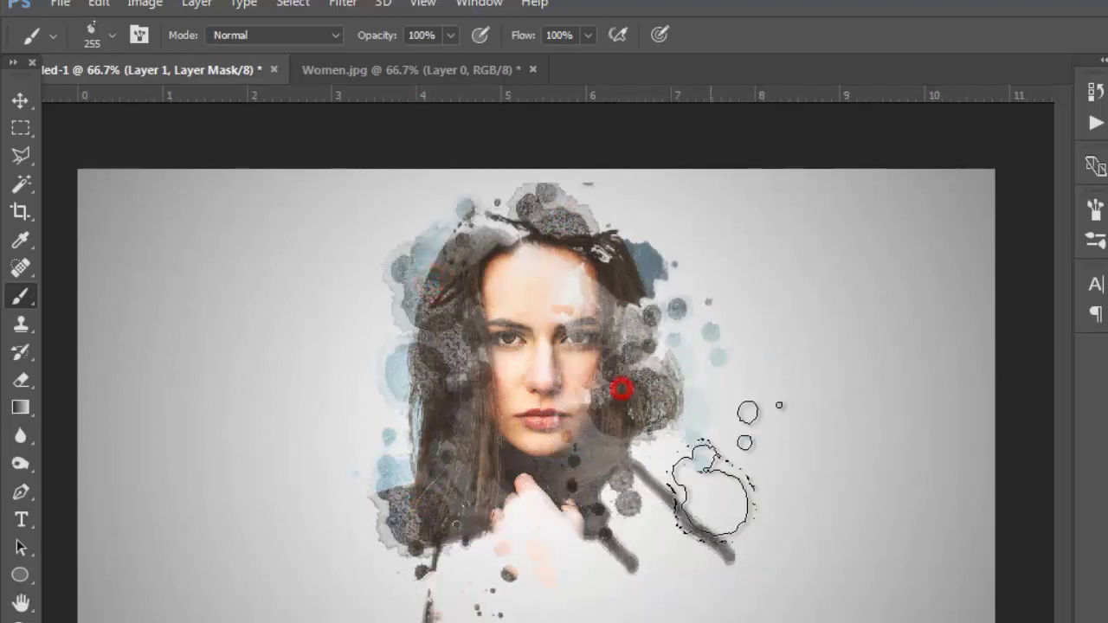
left_click(663, 420)
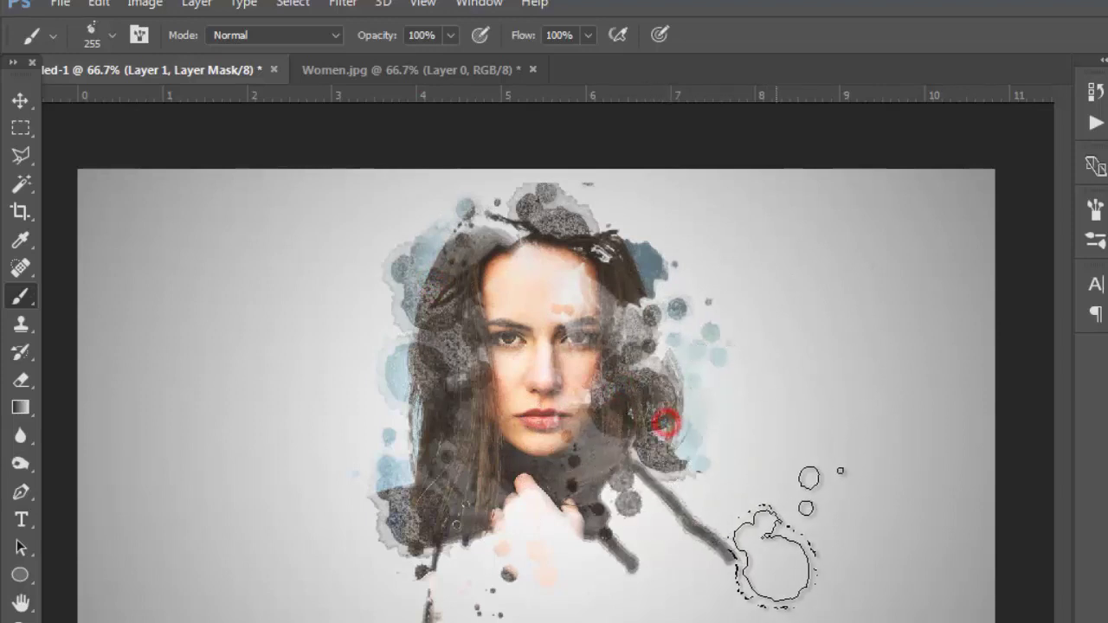
left_click(667, 329)
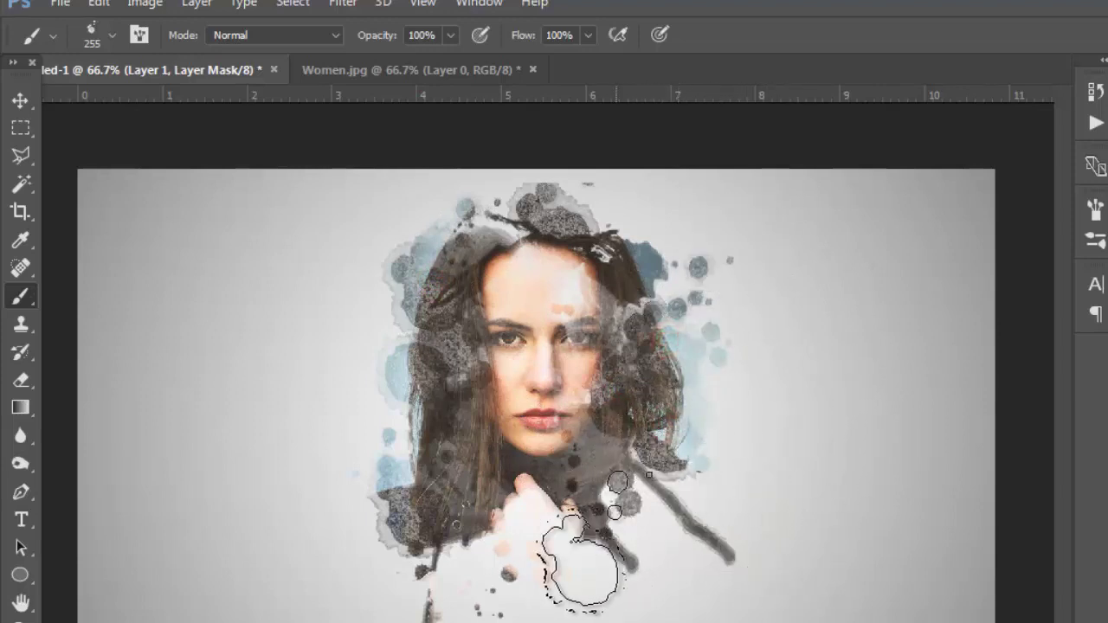
left_click(523, 535)
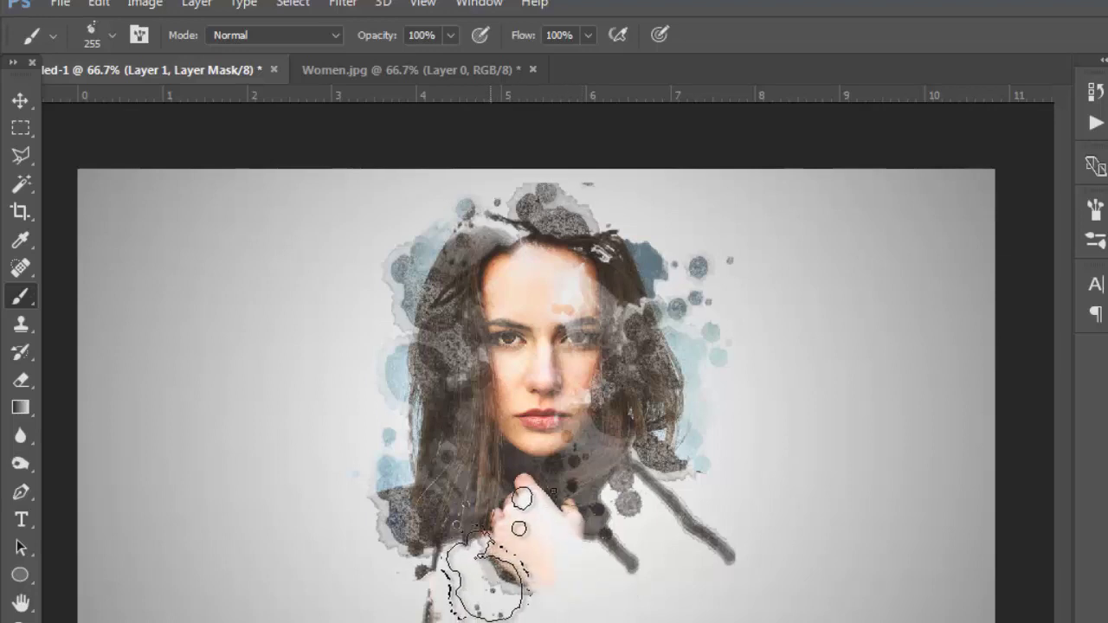
left_click(490, 570)
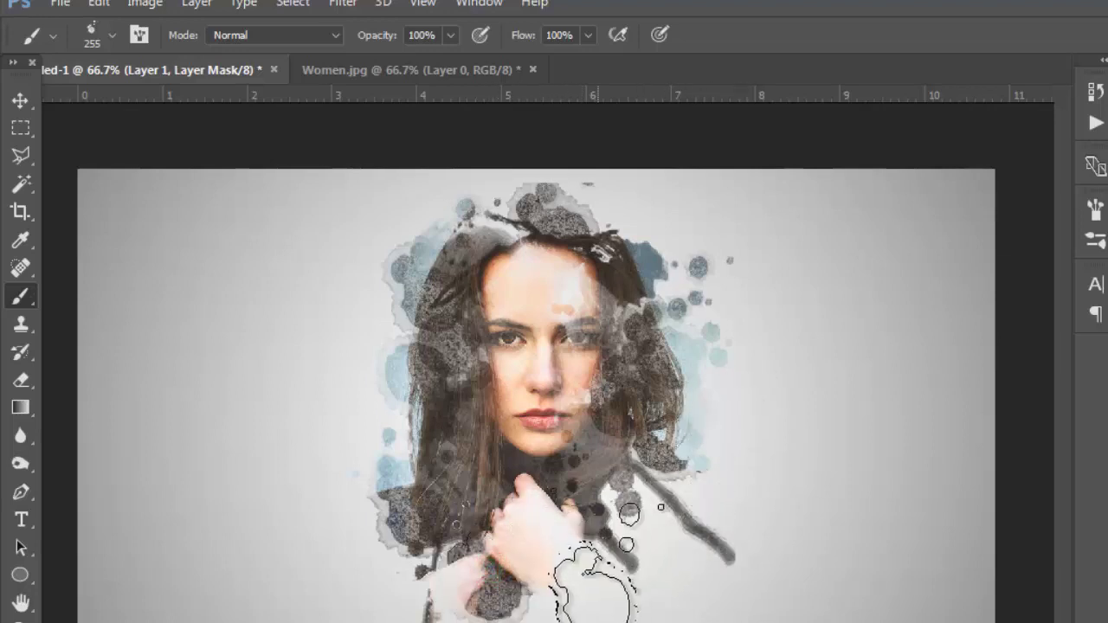
left_click(592, 568)
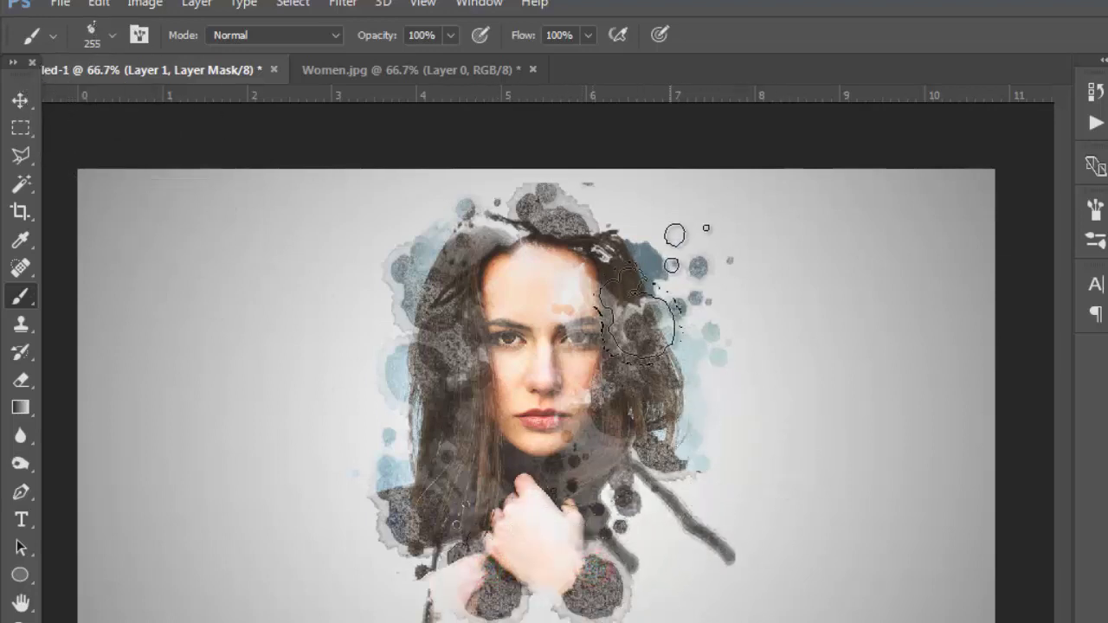
left_click(109, 35)
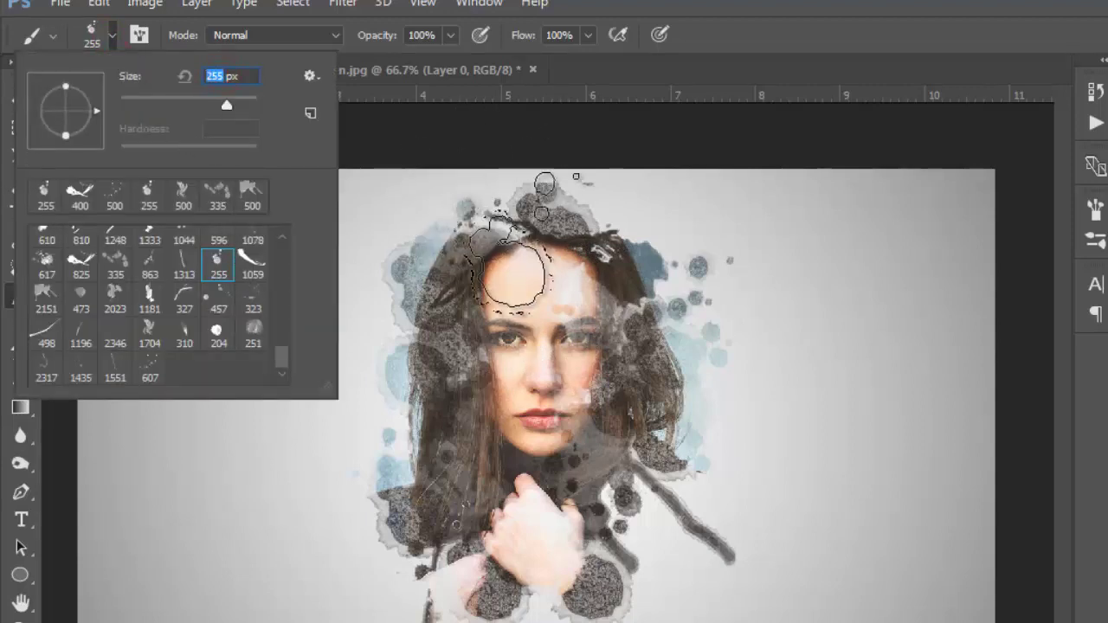
Set the brush to 20 px, enlarge it to about 60 px, and paint the mask over the eyes.
type("20")
left_click(565, 308)
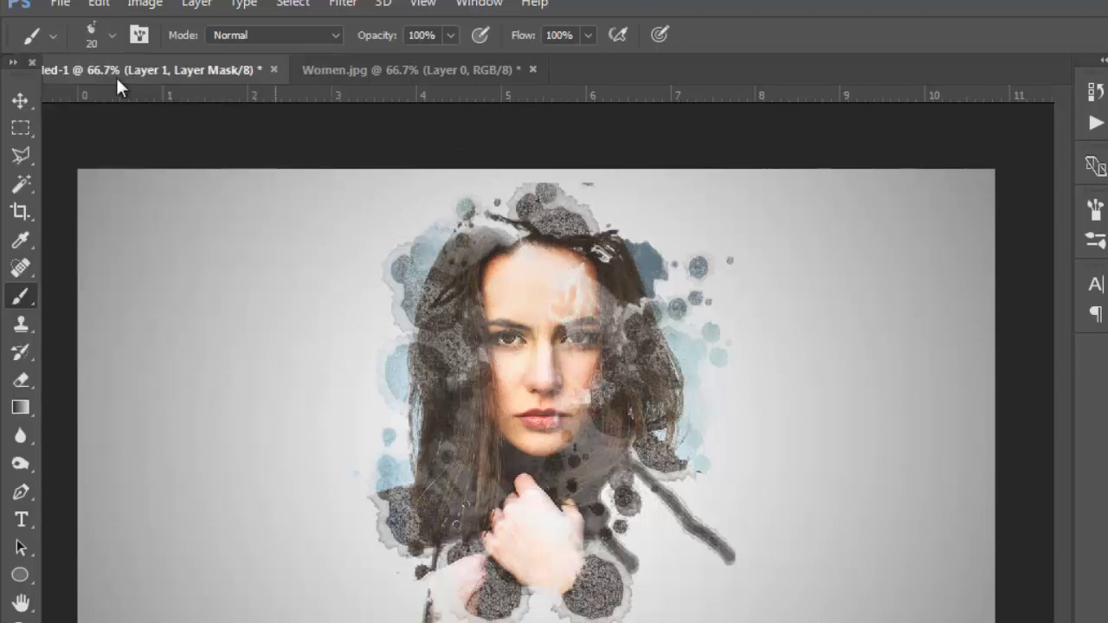
key("bracketright")
key("bracketright")
key("bracketright")
key("bracketright")
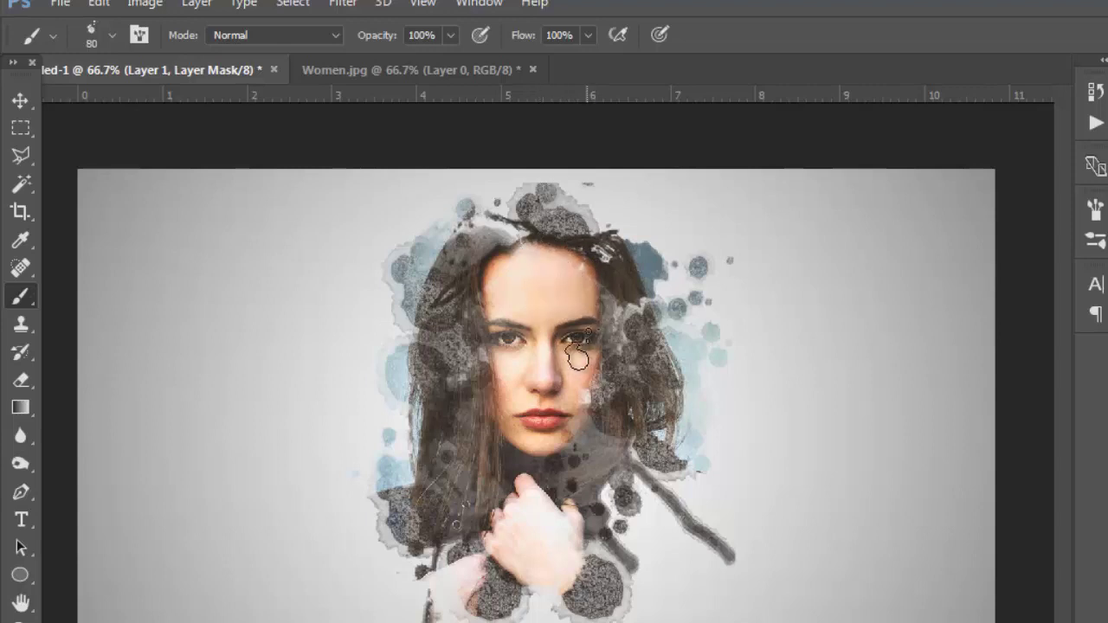
left_click(531, 379)
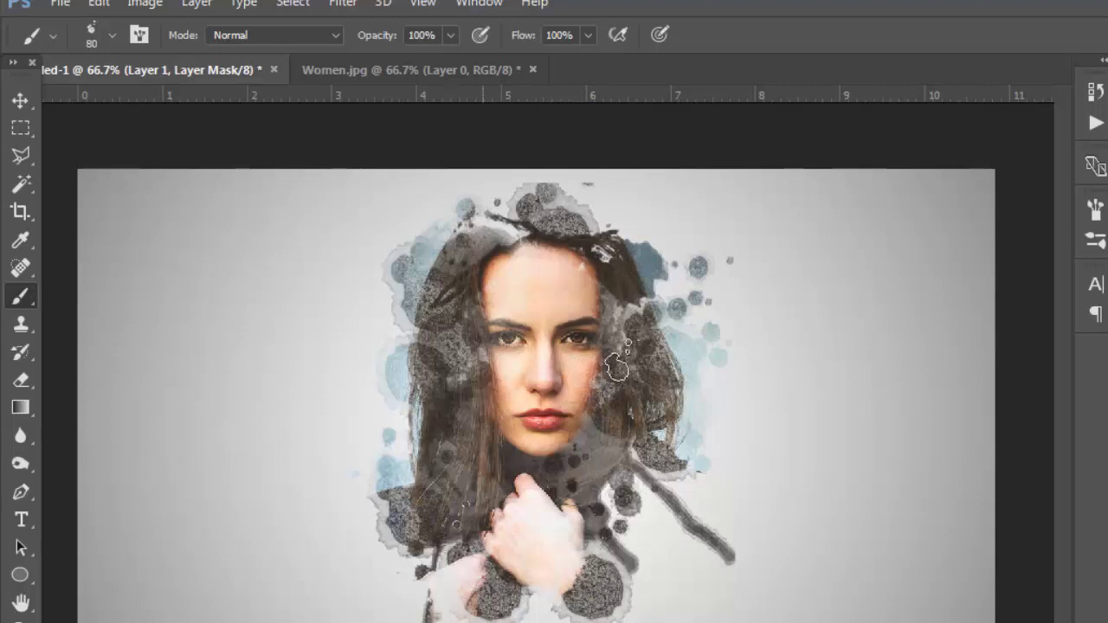
Apply Filter Gallery's Artistic > Dry Brush with Brush Size 10, Brush Detail 10 and Texture 1.
left_click(20, 104)
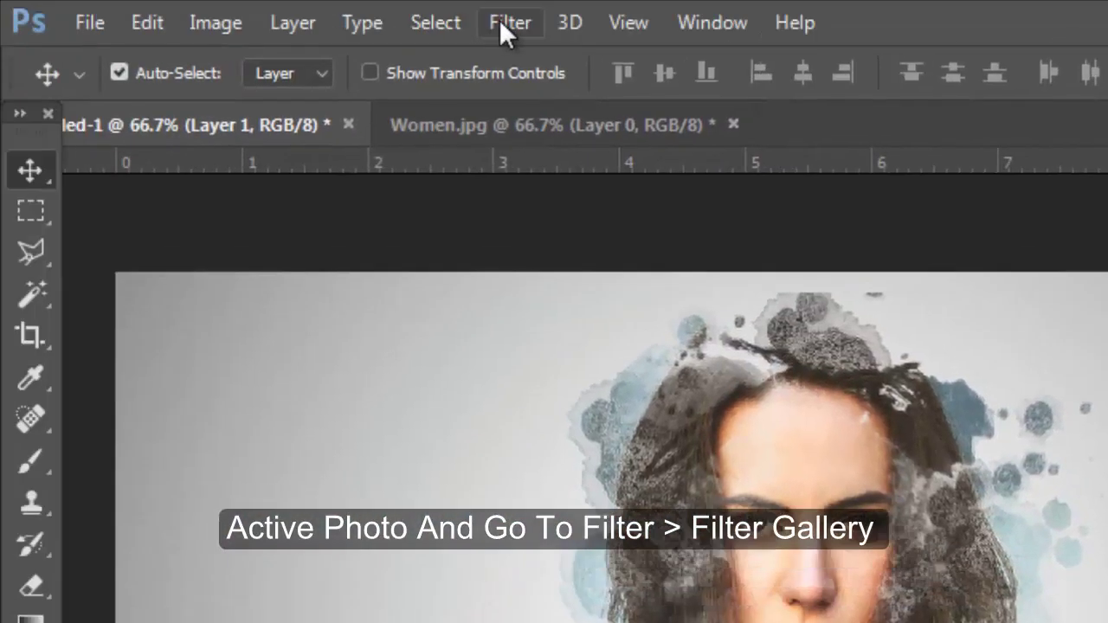
left_click(509, 24)
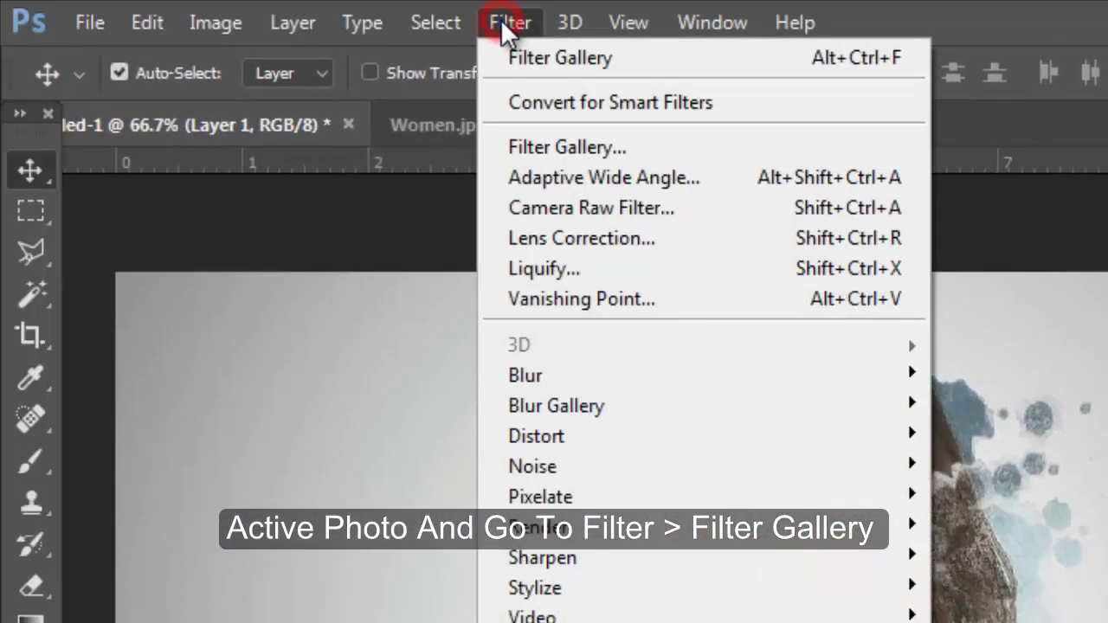
left_click(589, 143)
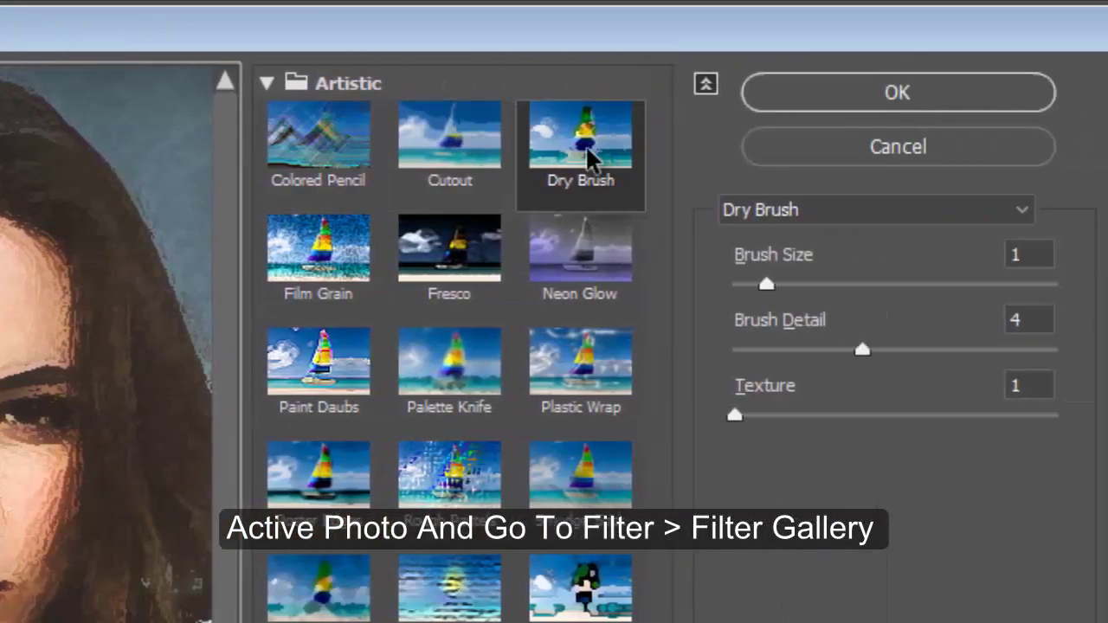
left_click(267, 83)
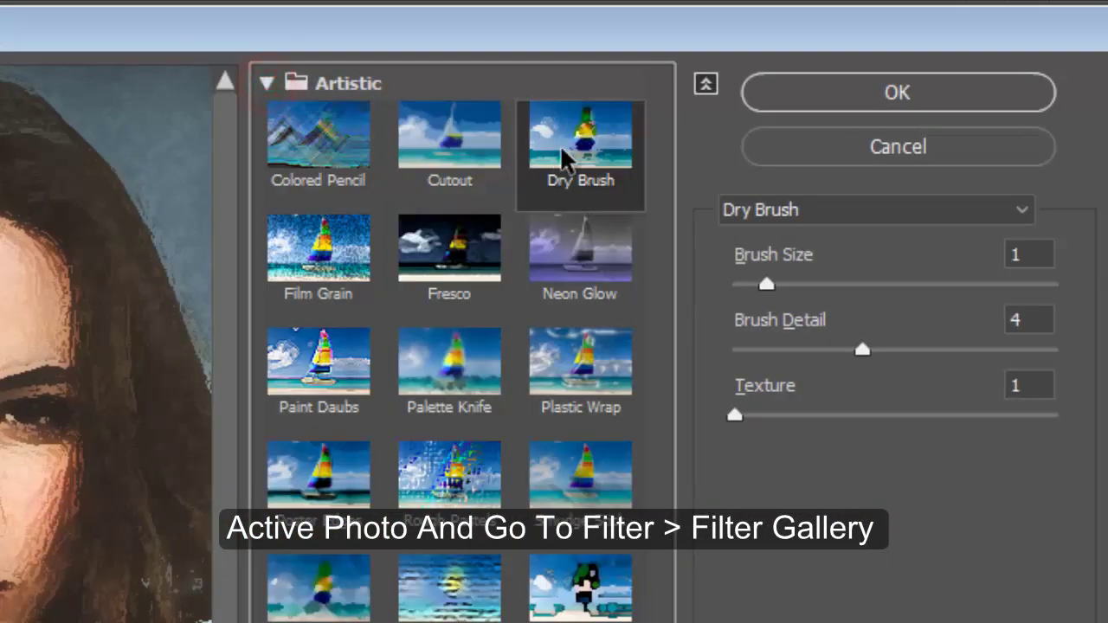
left_click(563, 153)
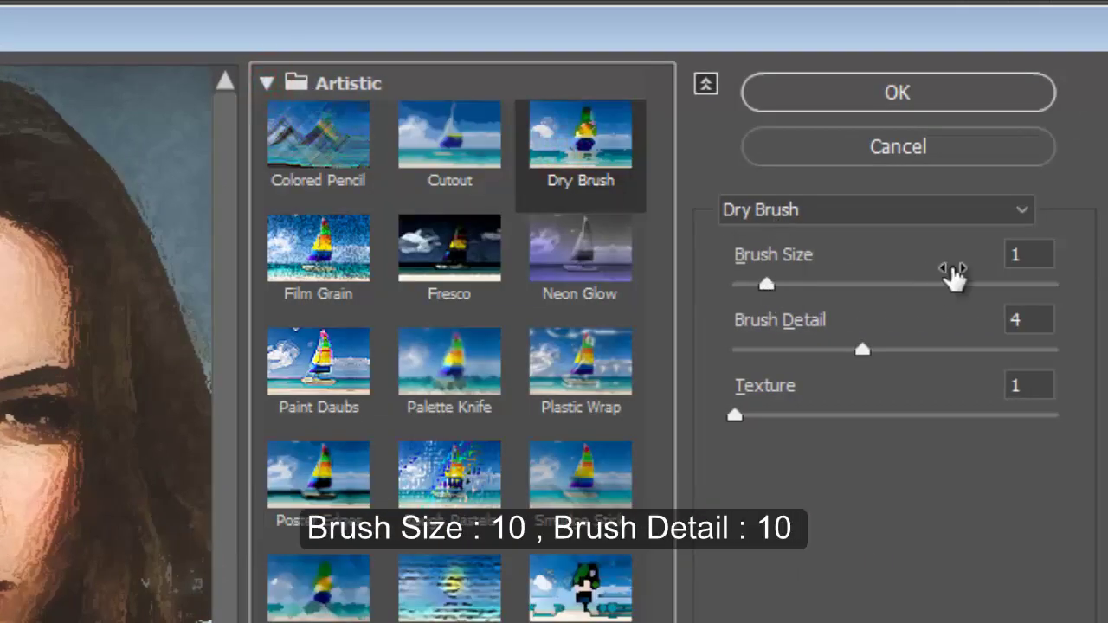
double_click(1026, 255)
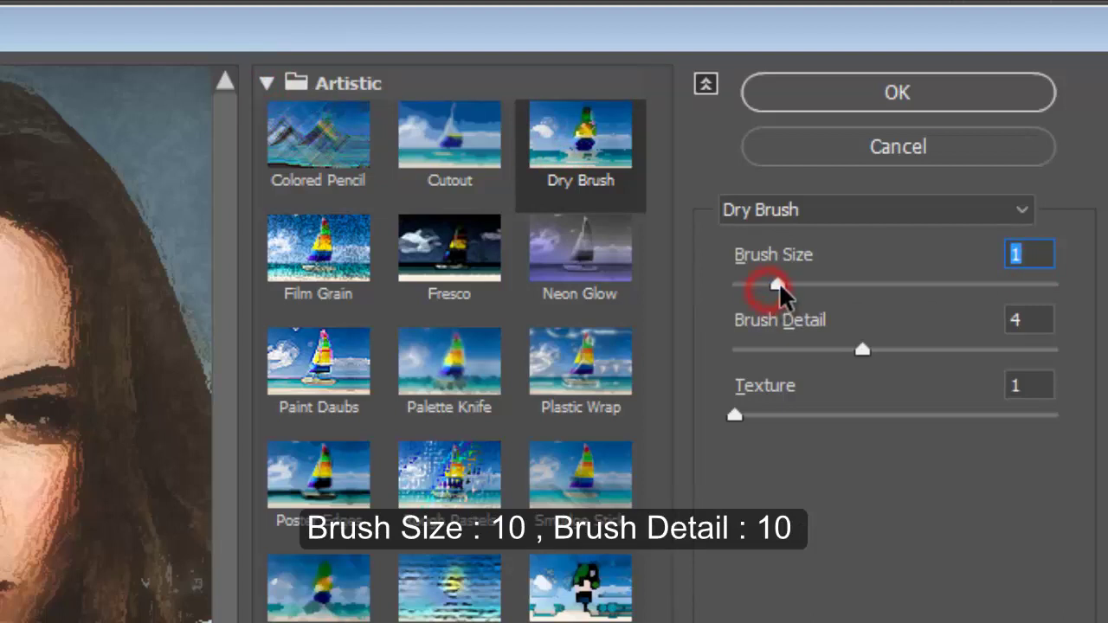
left_click_drag(802, 286, 816, 283)
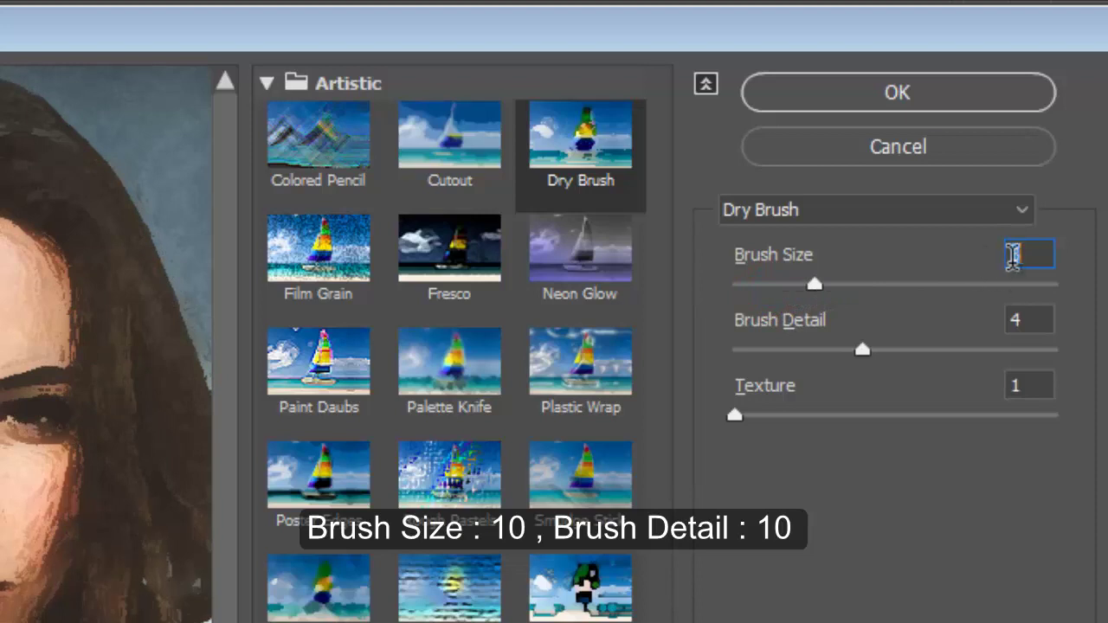
type("0")
key("Tab")
type("10")
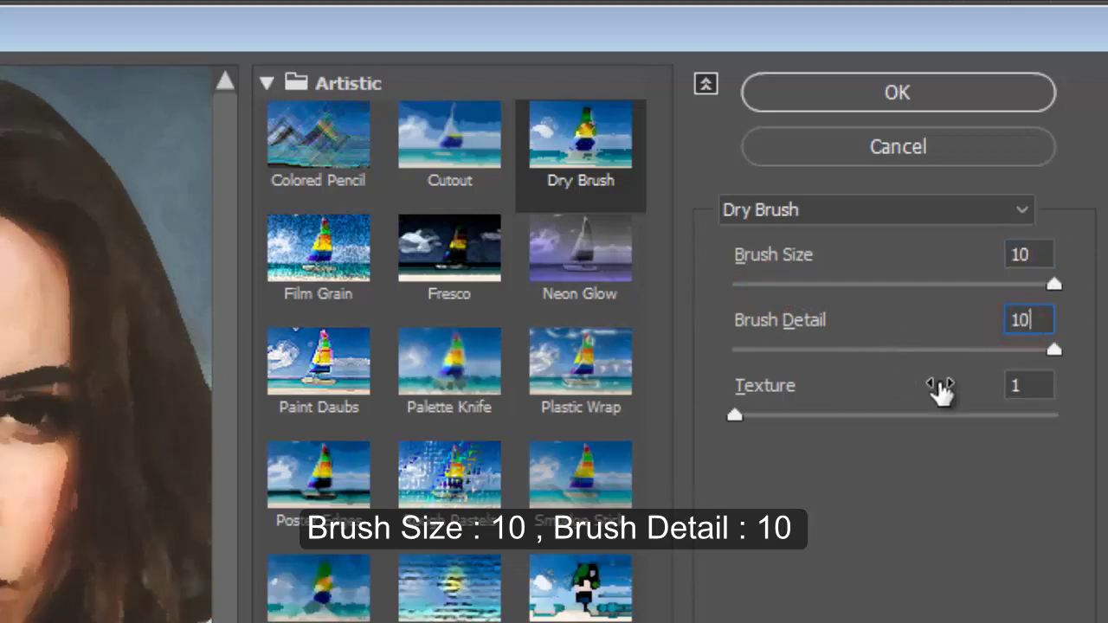
left_click(897, 94)
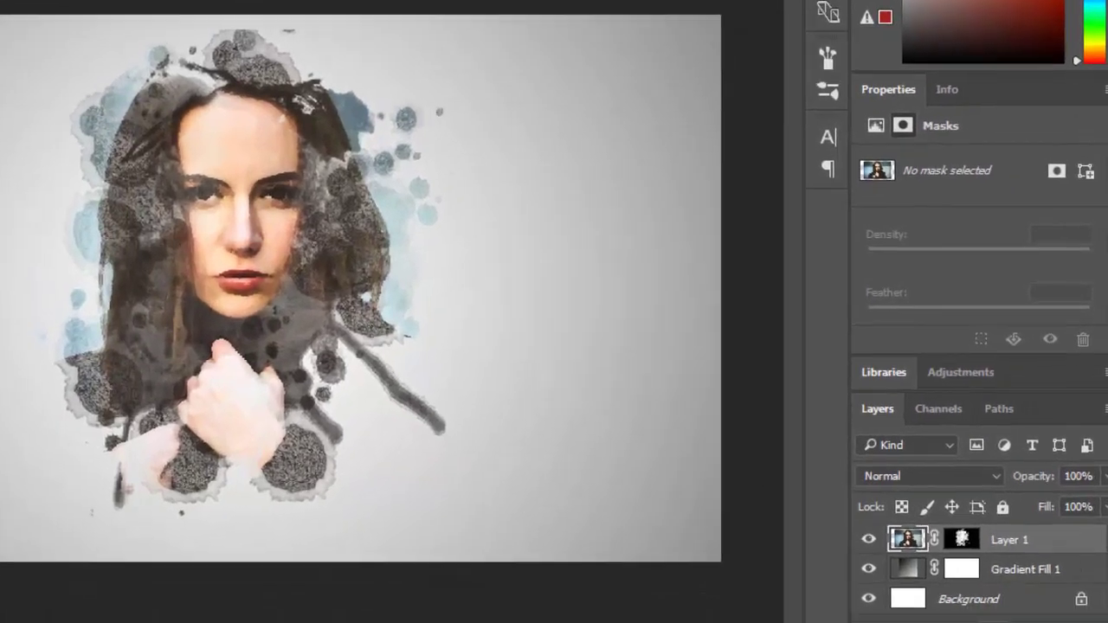
Add a Gradient Fill layer using the red-to-green gradient preset.
left_click(1022, 619)
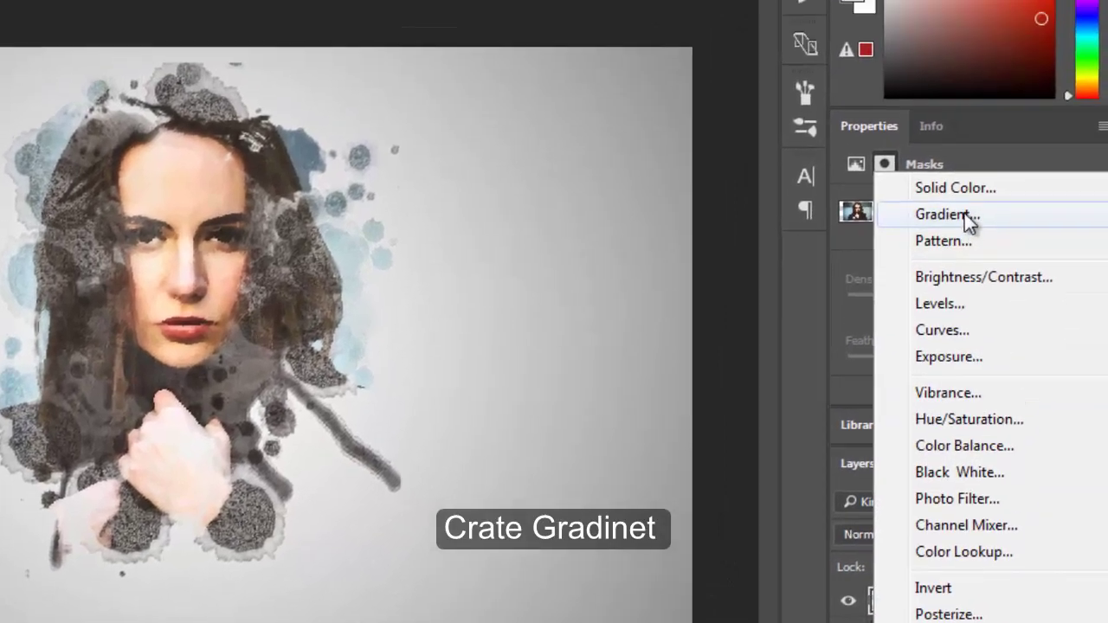
left_click(957, 142)
left_click(901, 78)
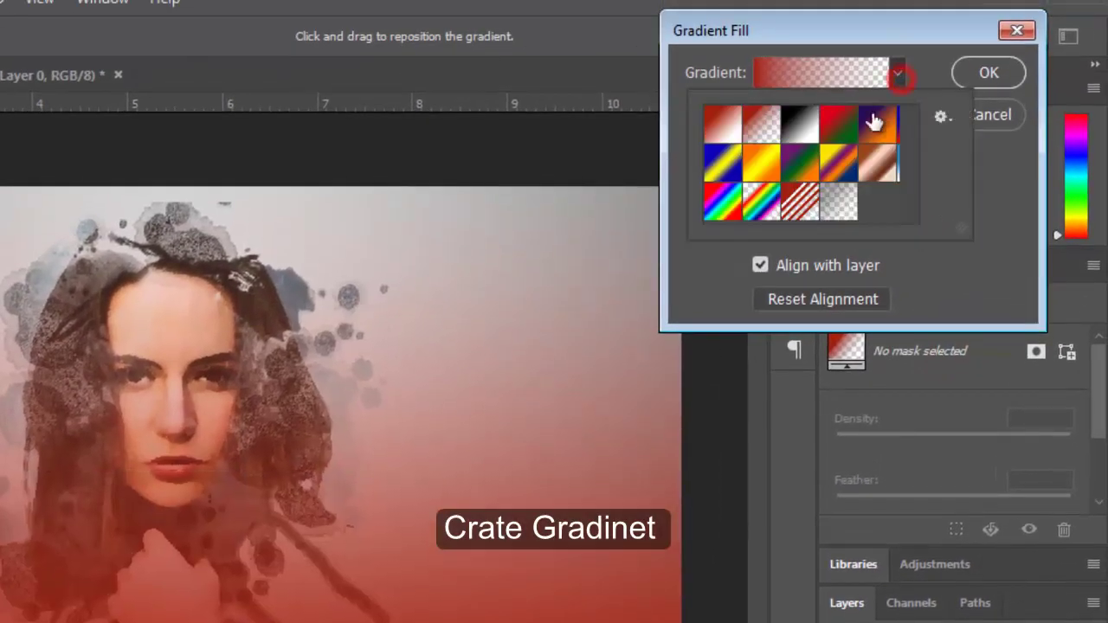
left_click(855, 138)
left_click(1007, 265)
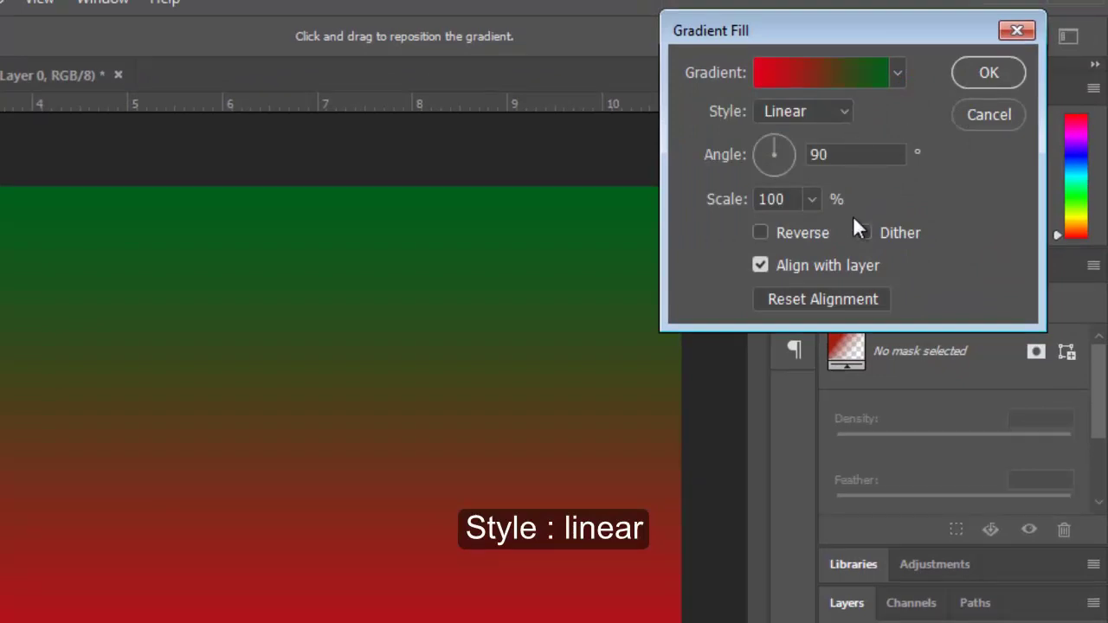
key("Return")
Clip the gradient fill to Layer 1, set its blend mode to Overlay and its opacity to 67%.
right_click(924, 517)
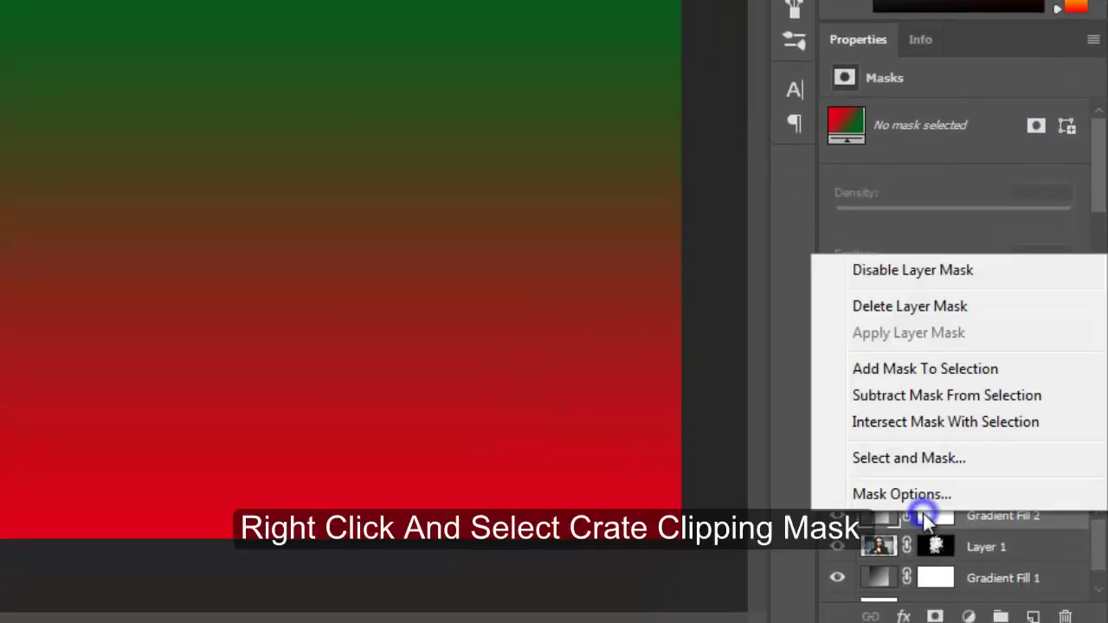
right_click(989, 515)
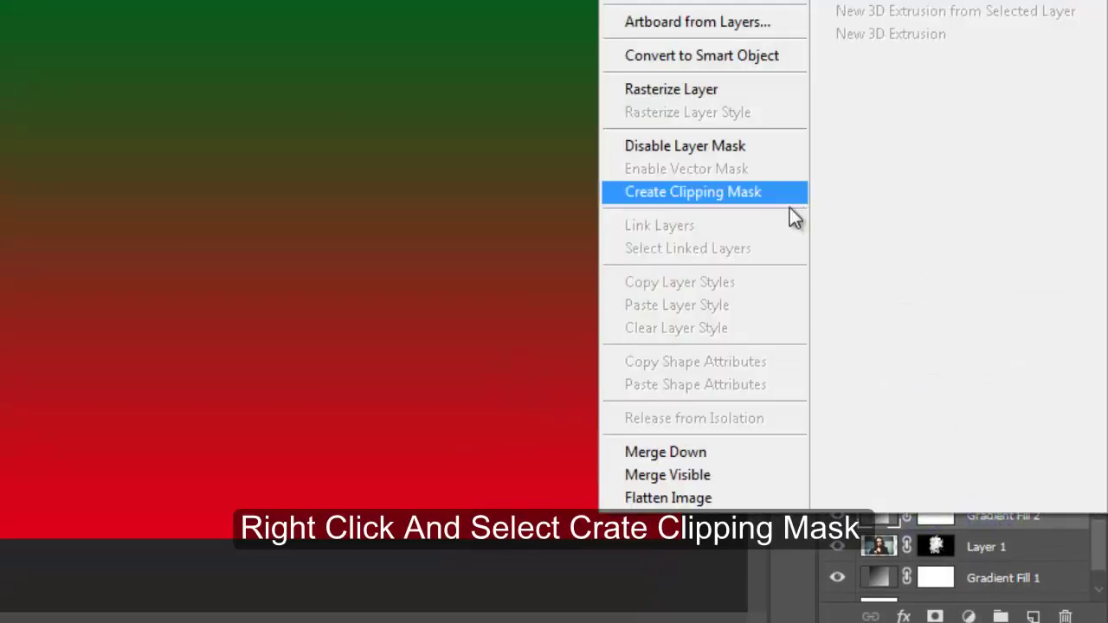
left_click(771, 197)
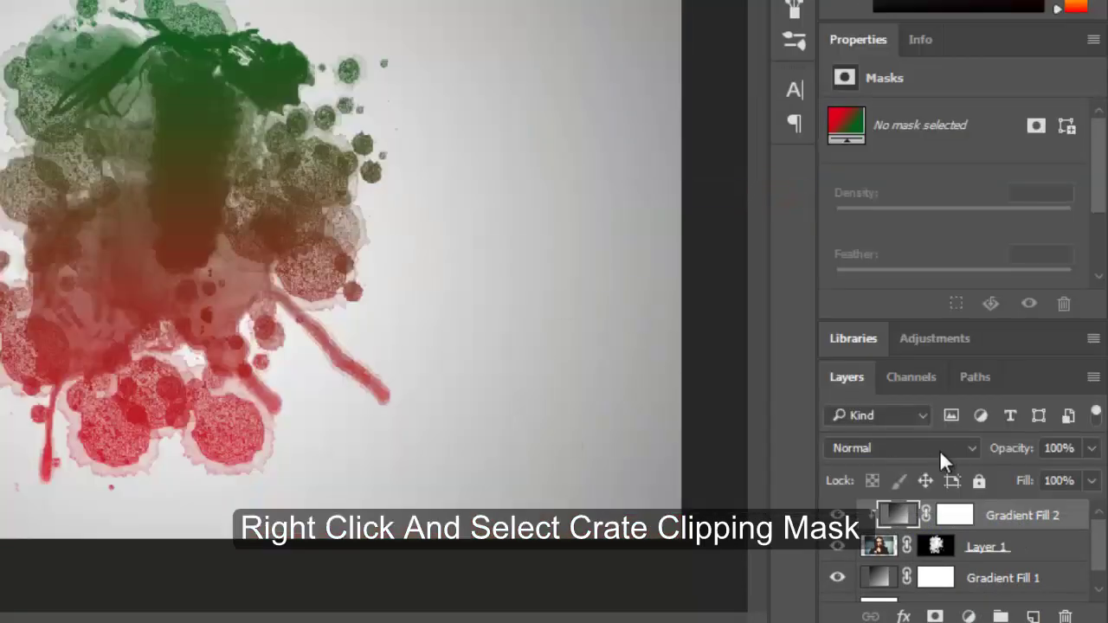
left_click(940, 449)
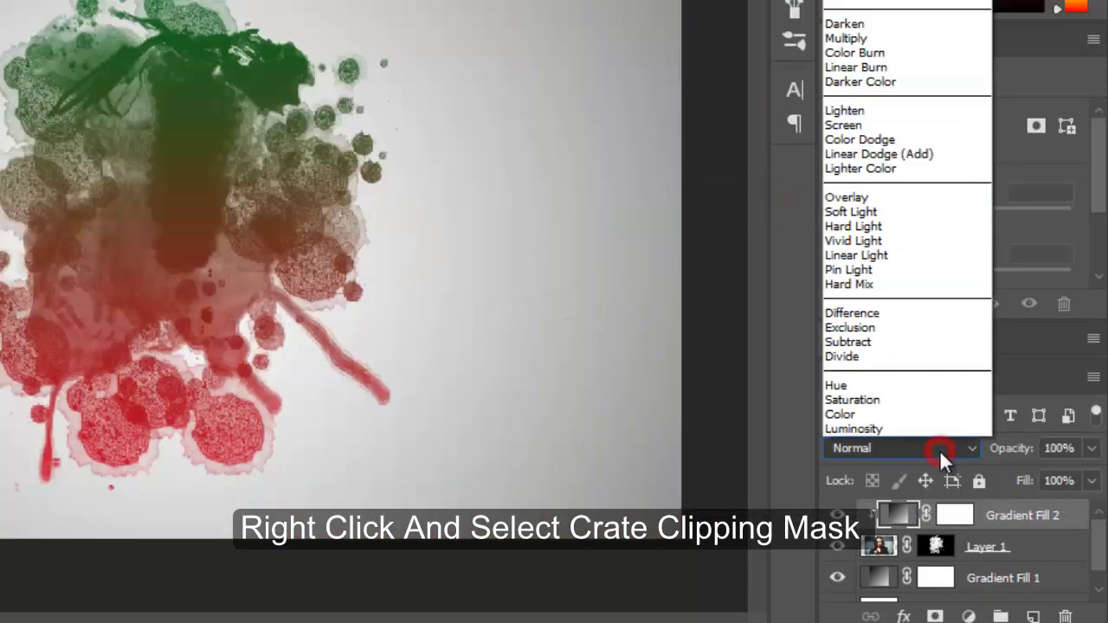
left_click(870, 212)
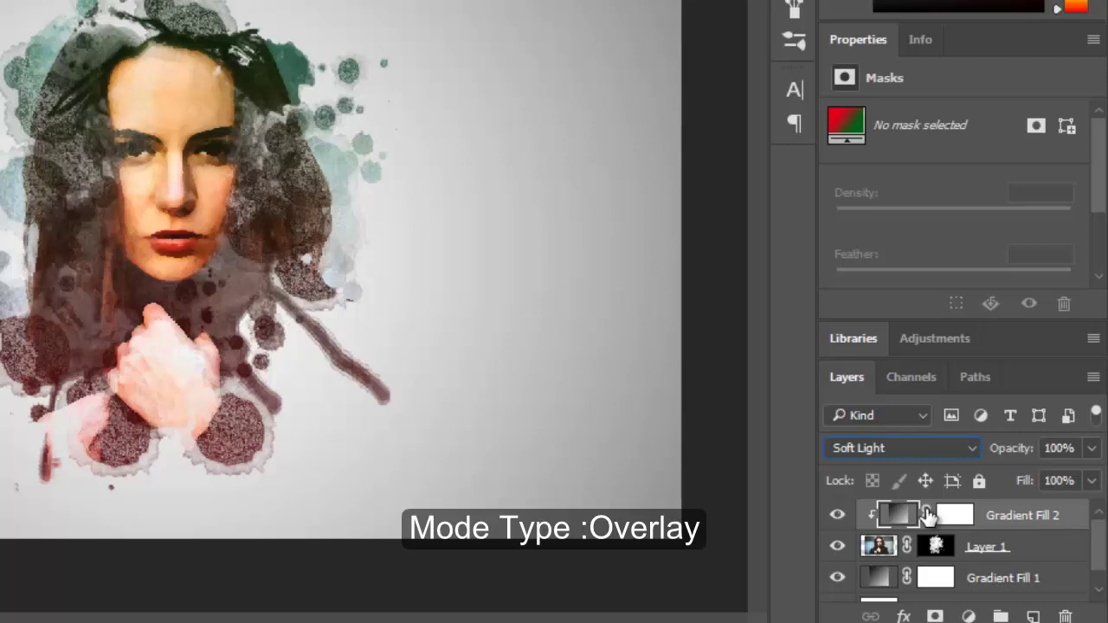
left_click(934, 449)
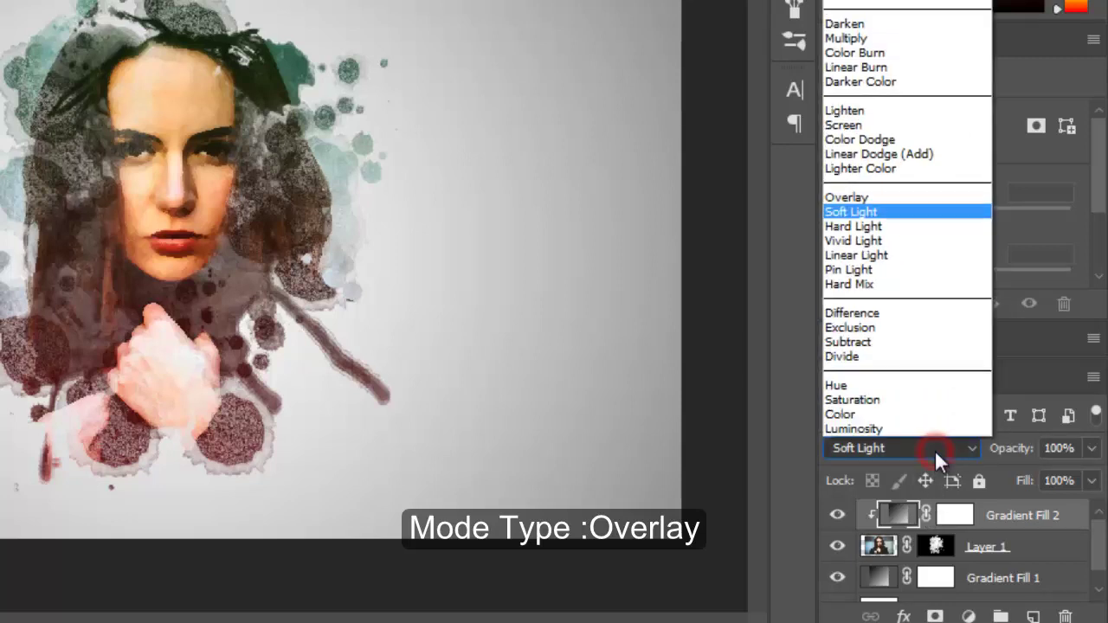
left_click(863, 198)
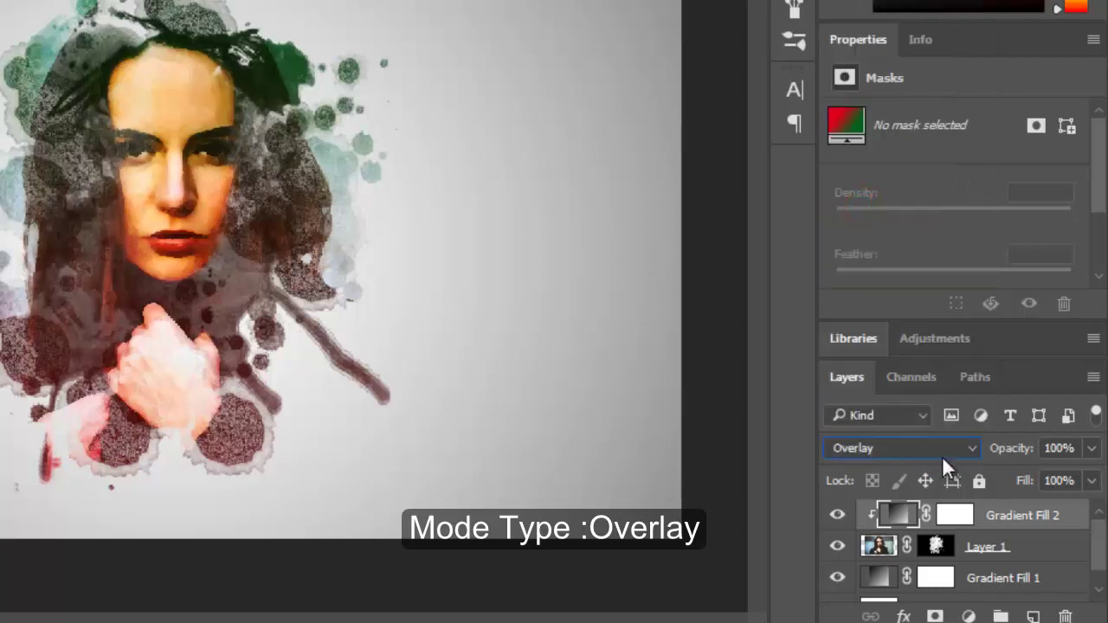
left_click(1093, 447)
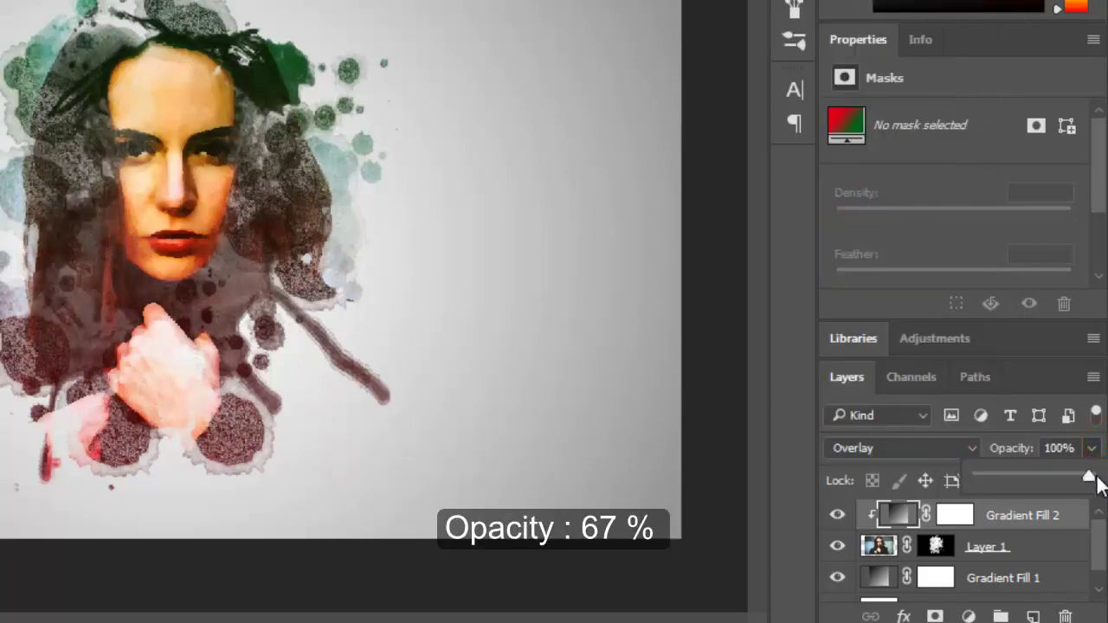
left_click_drag(1086, 478, 1068, 478)
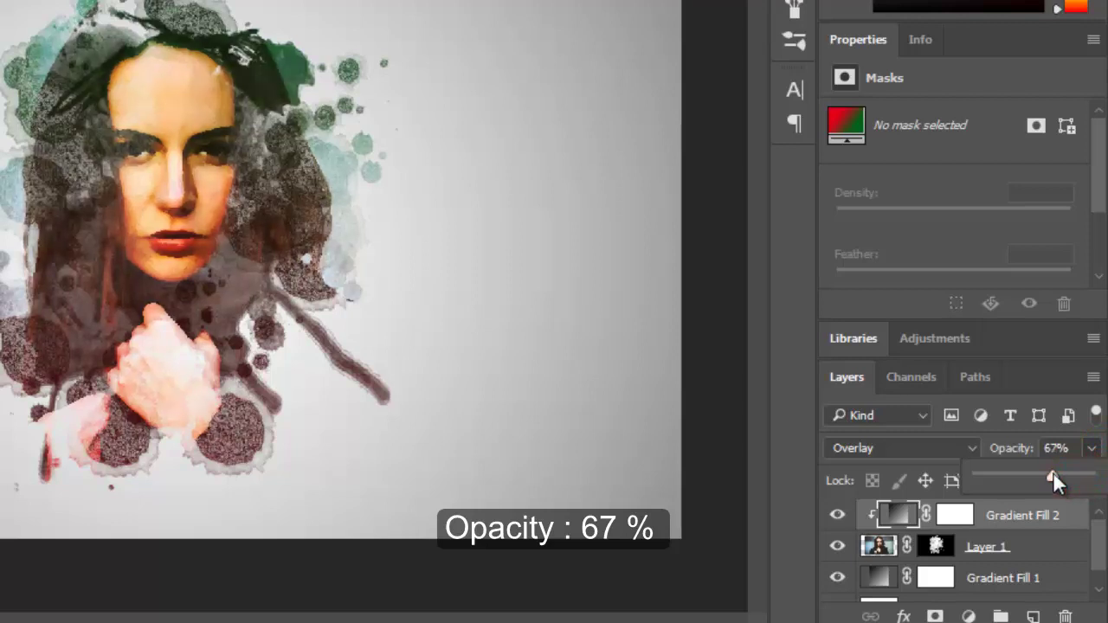
Create Layer 2 and choose the 255 splatter brush resized to 300 px.
left_click(1000, 439)
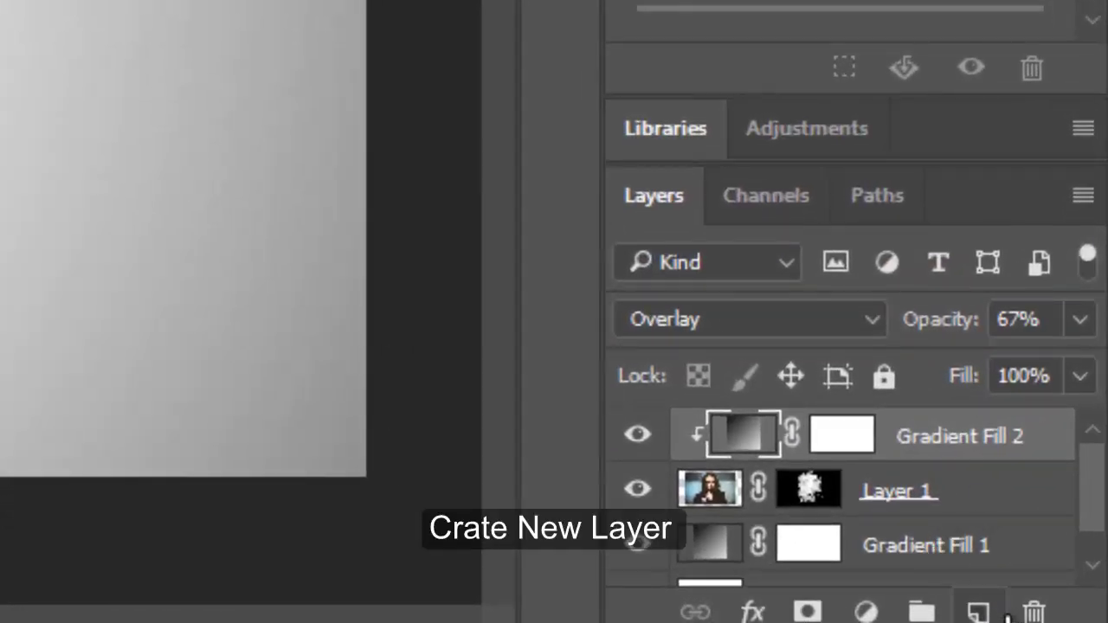
left_click(978, 612)
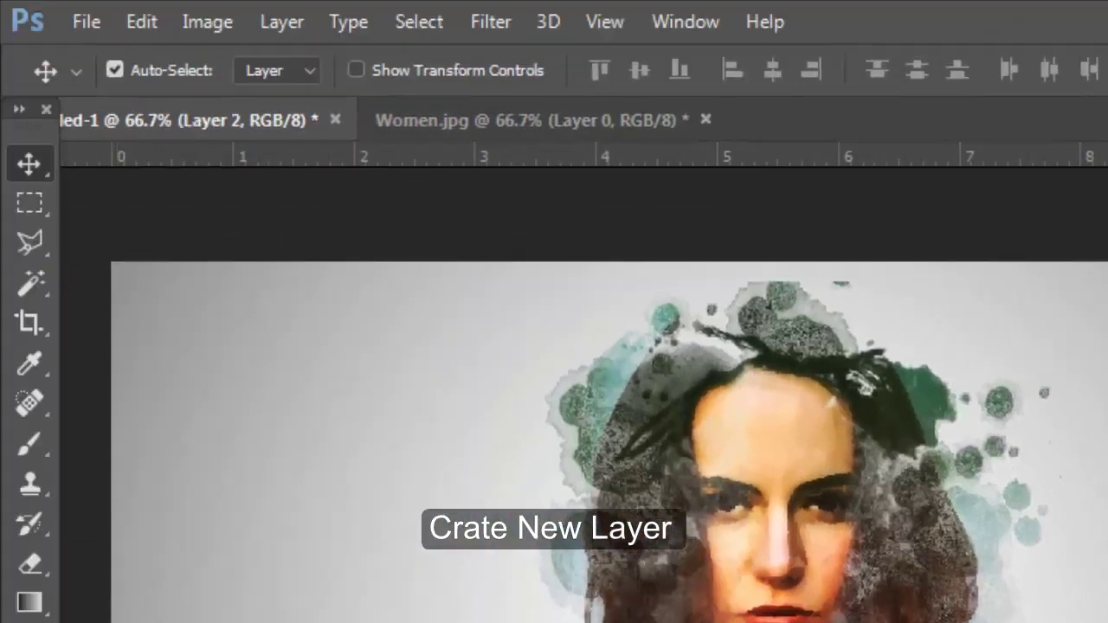
left_click(30, 450)
left_click(165, 68)
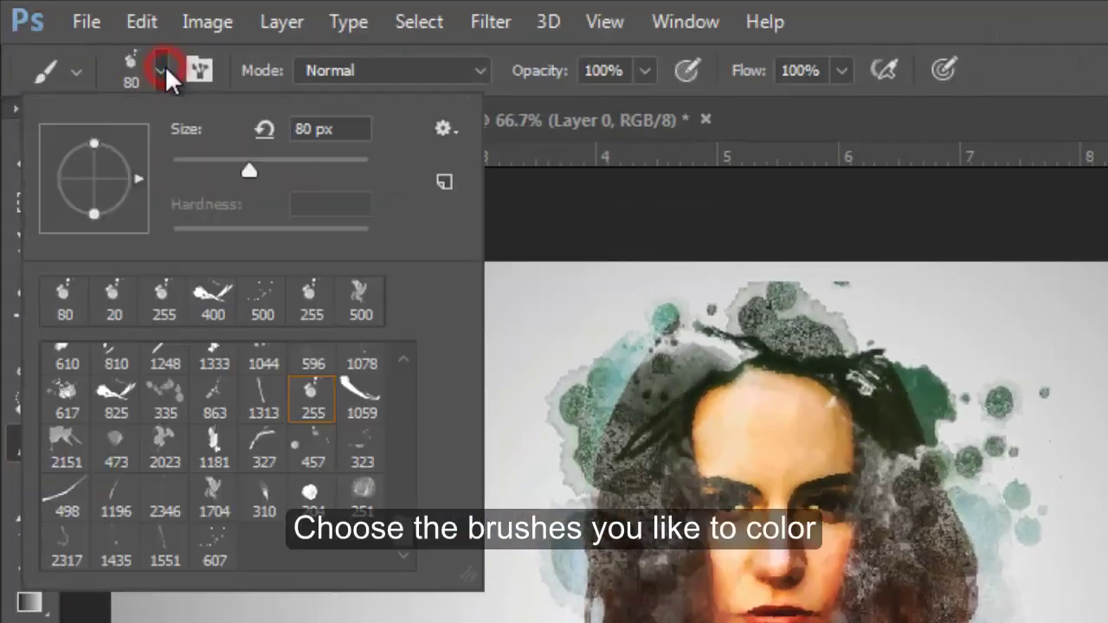
double_click(311, 397)
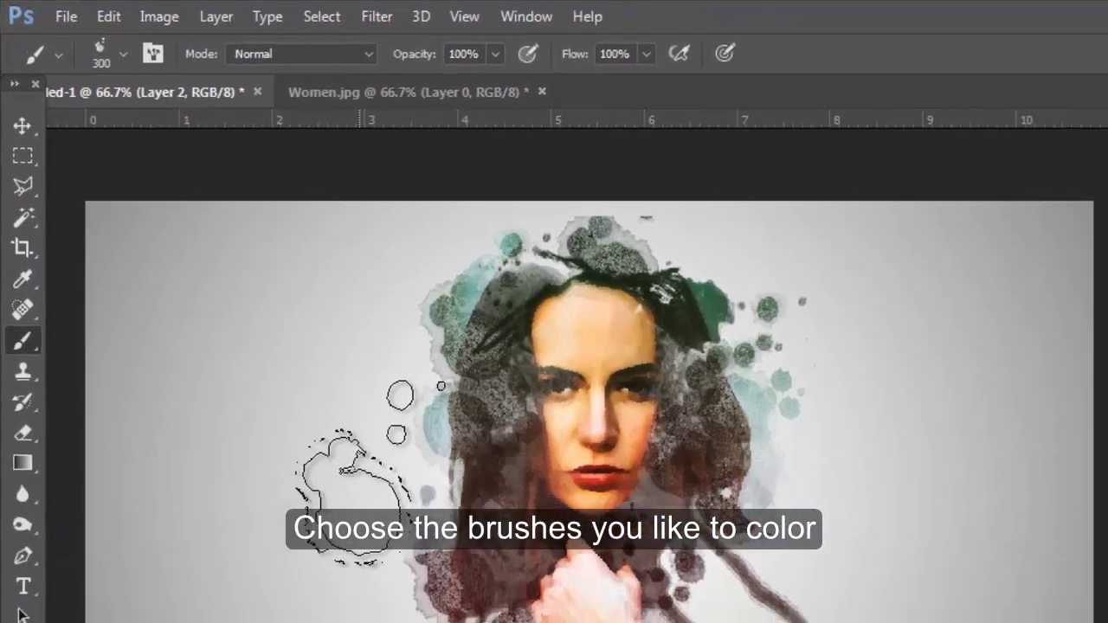
key("bracketright")
key("bracketright")
key("bracketright")
key("bracketleft")
key("bracketleft")
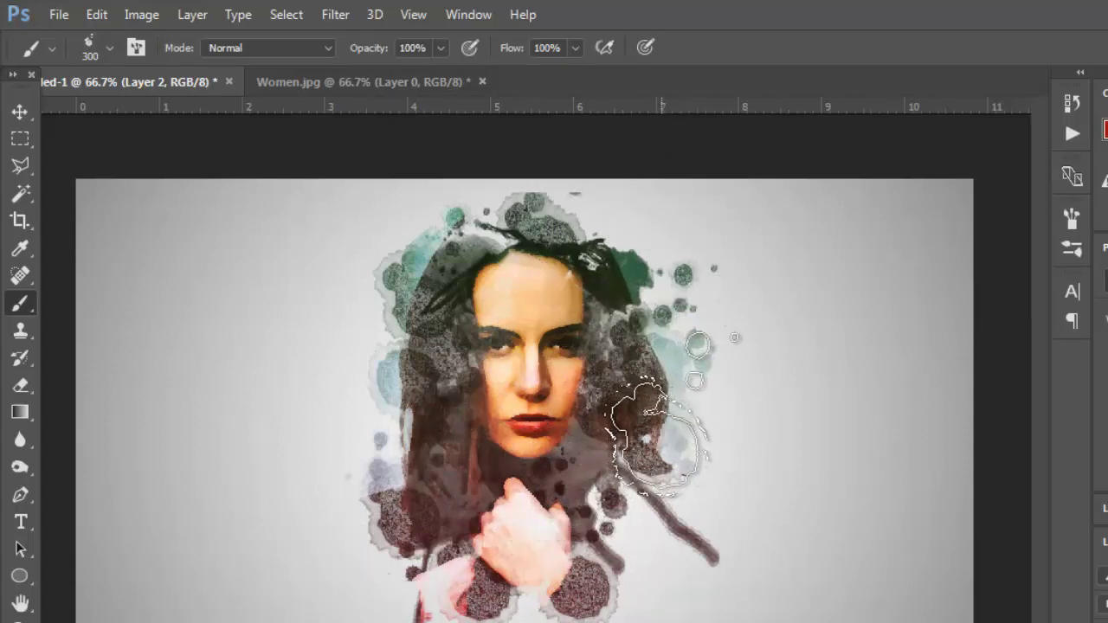
Paint red splatters beside the right of the hair, then rotate the splatter brush tip angle.
left_click_drag(658, 407, 675, 446)
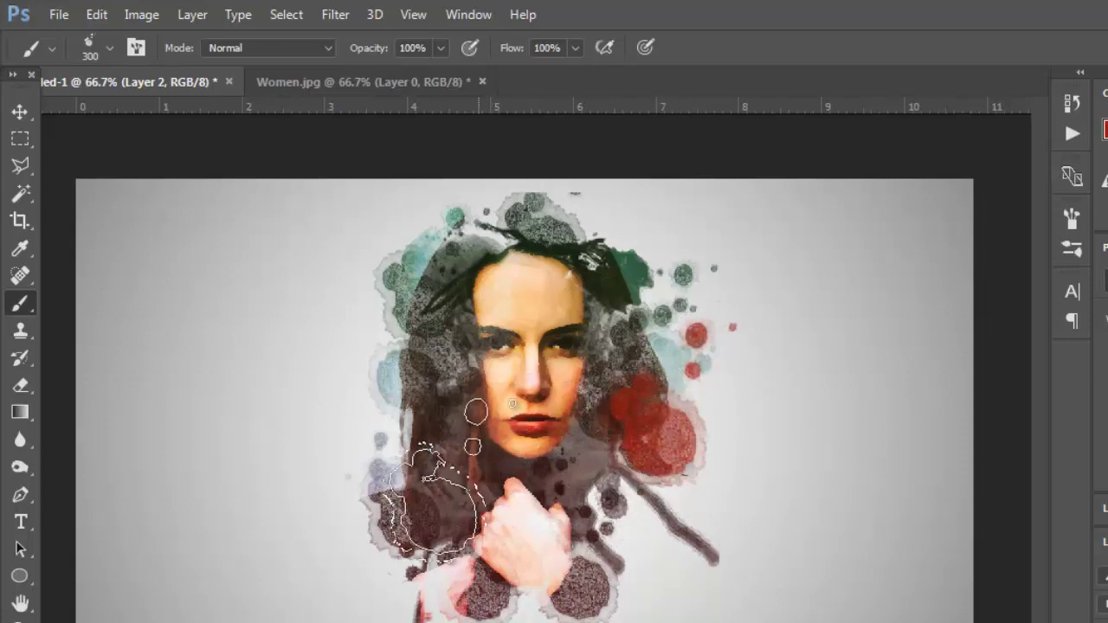
left_click(110, 50)
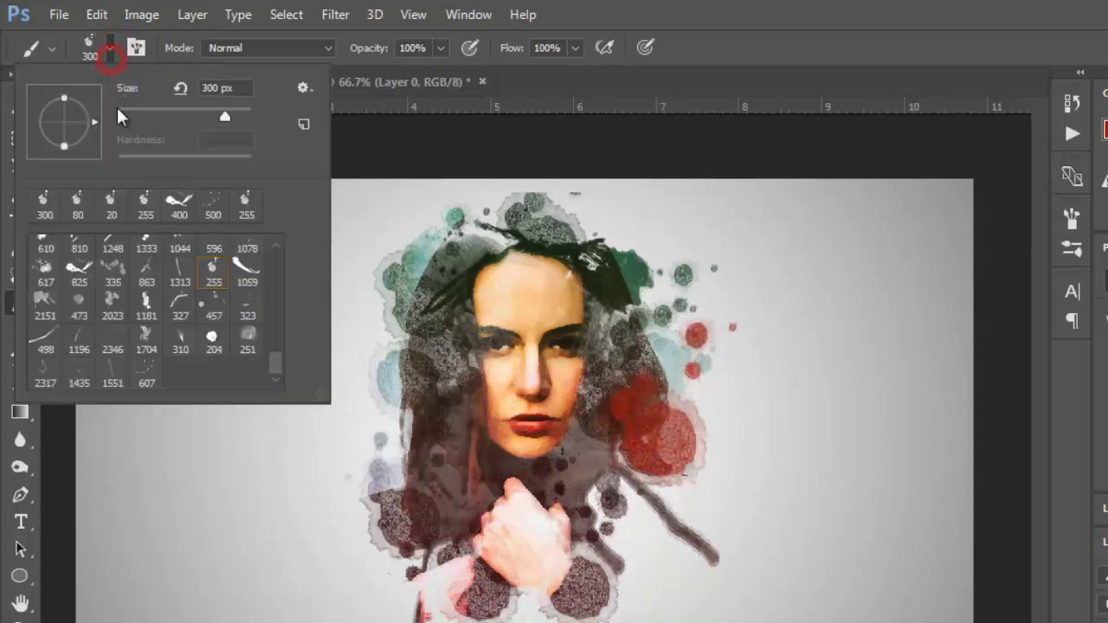
left_click_drag(92, 121, 36, 79)
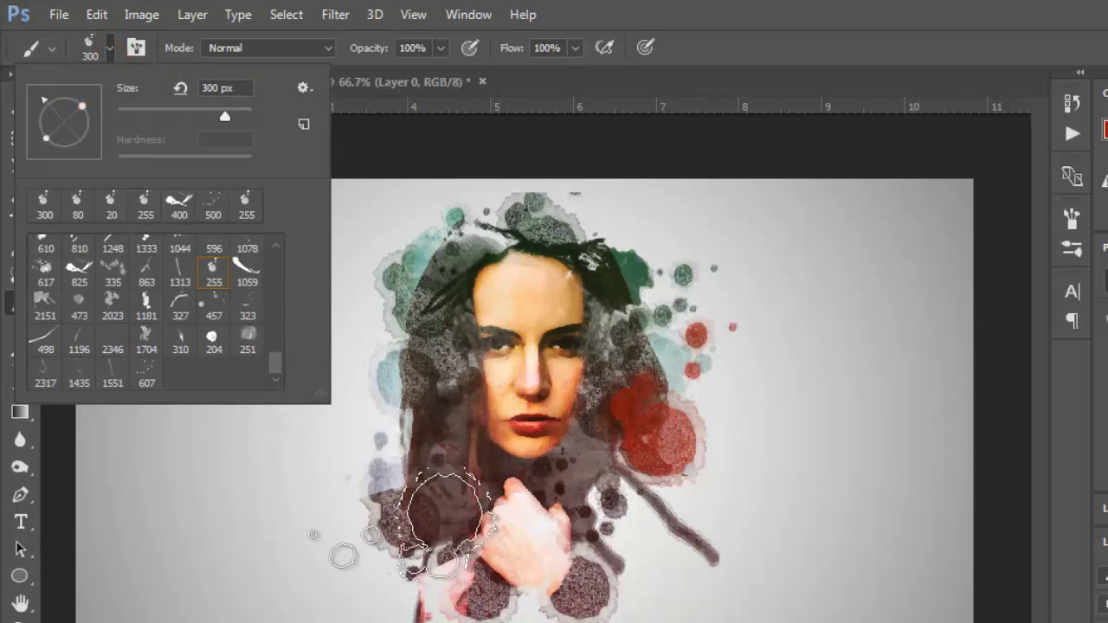
Switch the foreground to blue and stamp splatters at the upper left of the hair.
left_click(1105, 130)
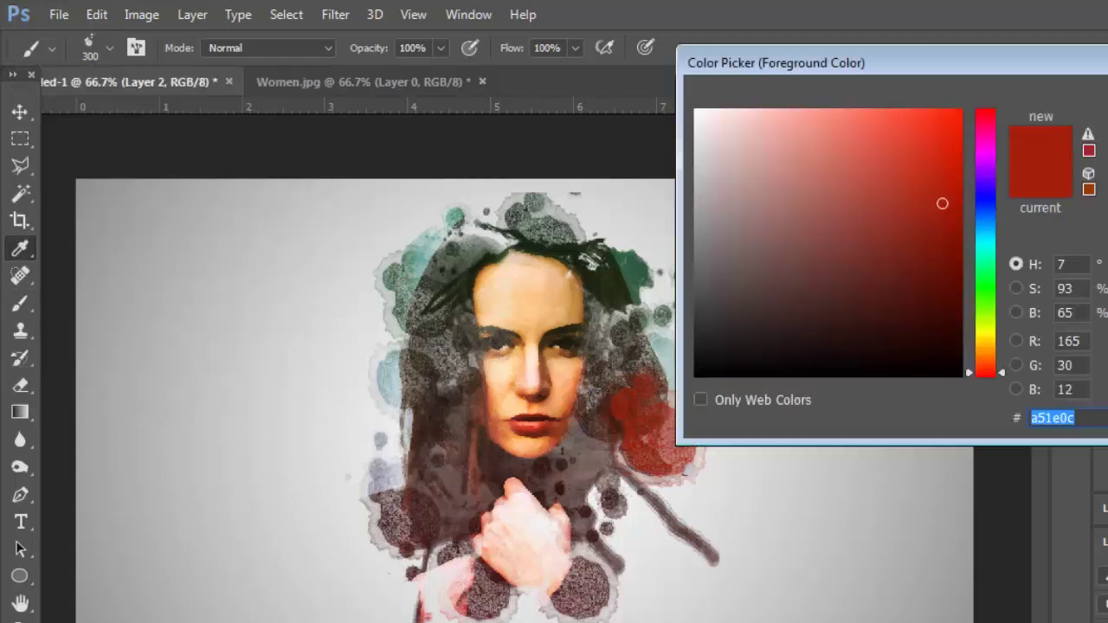
left_click_drag(973, 242, 975, 221)
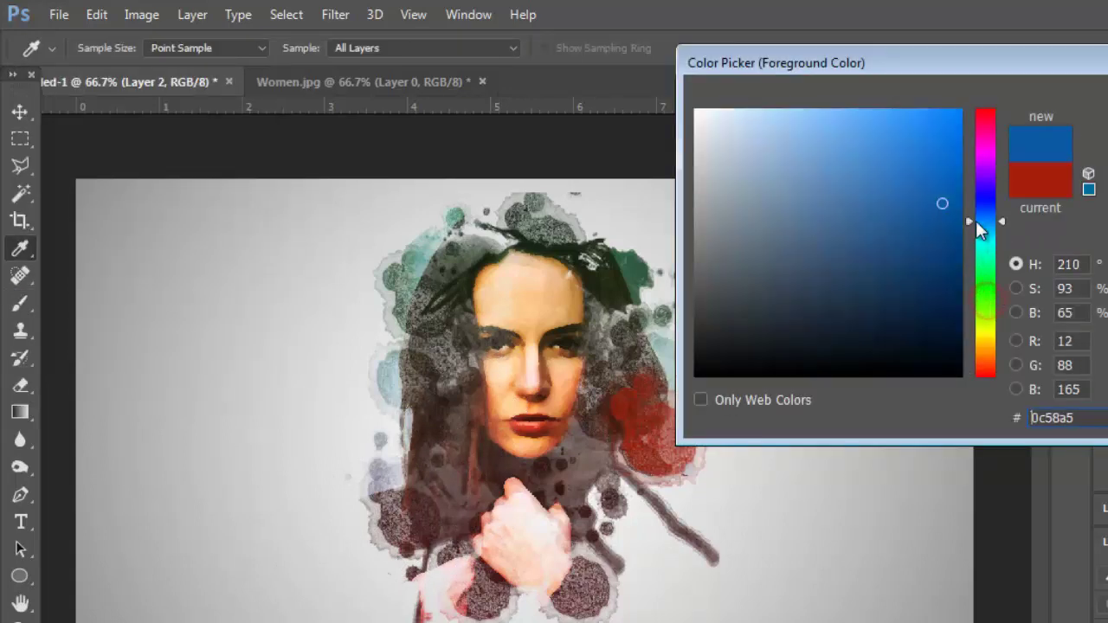
key("Return")
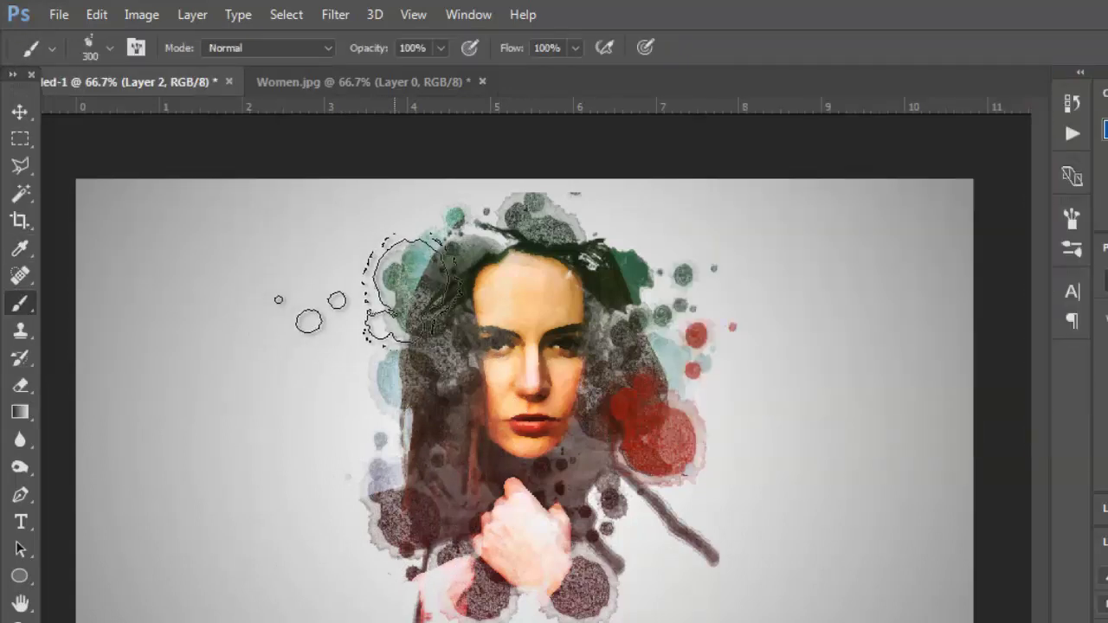
left_click(398, 290)
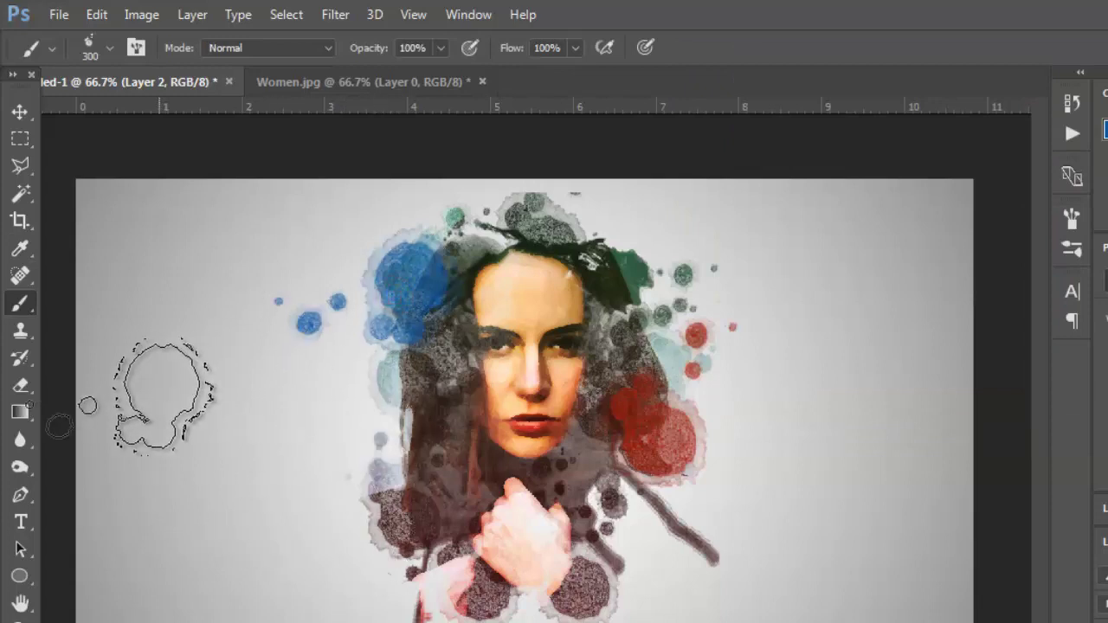
Set the foreground colour to purple #780ca5.
left_click(18, 618)
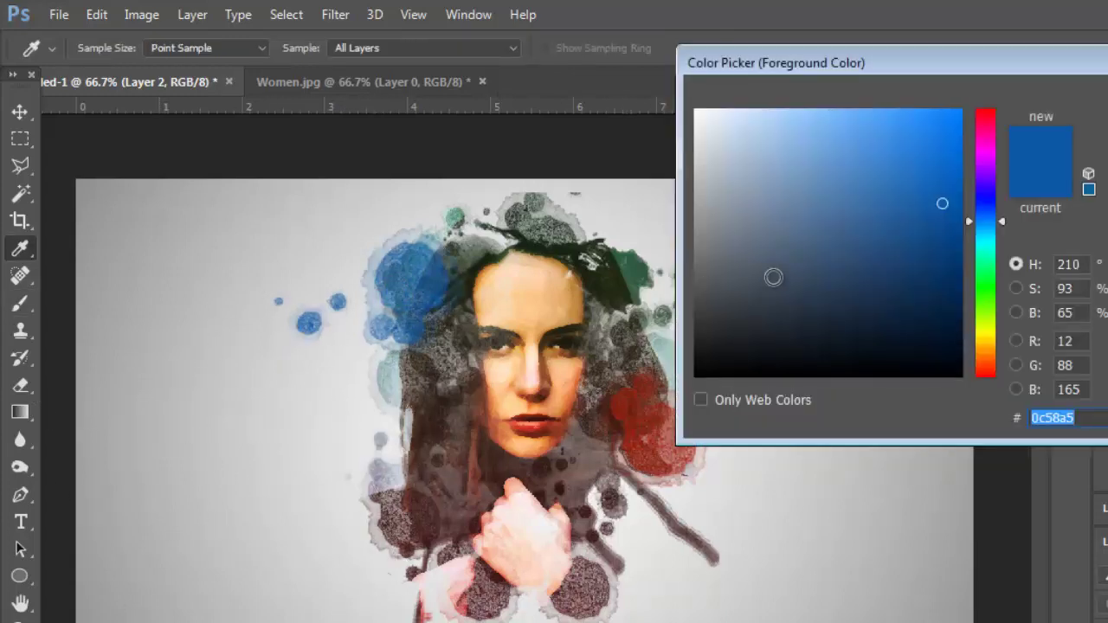
mouse_move(990, 163)
left_mouse_down()
mouse_move(977, 177)
mouse_move(975, 164)
left_mouse_up()
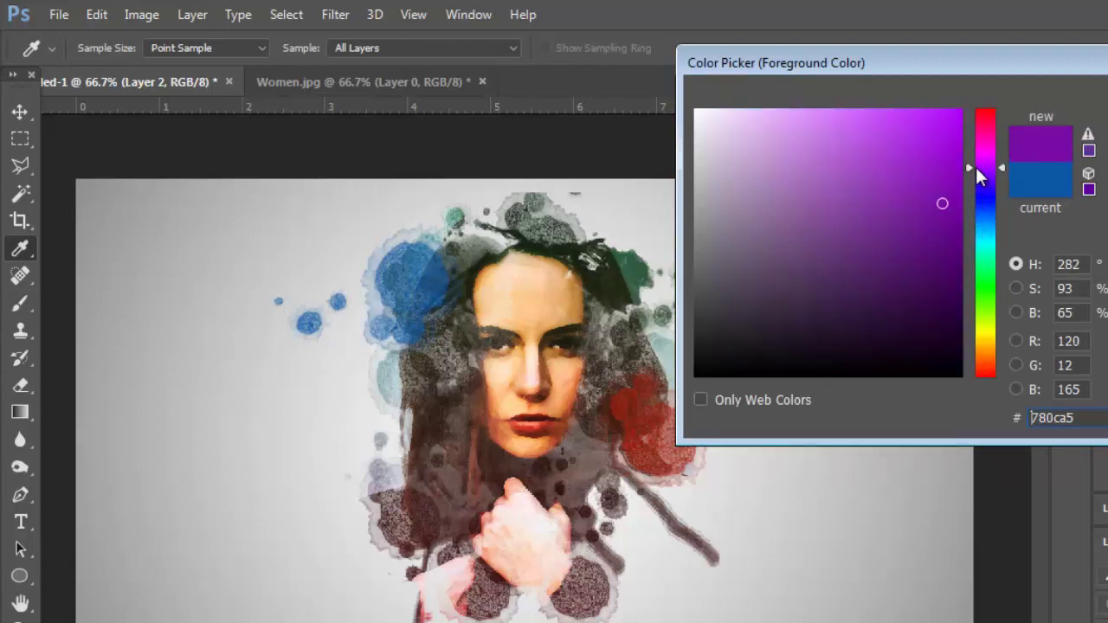
left_click(951, 166)
key("Return")
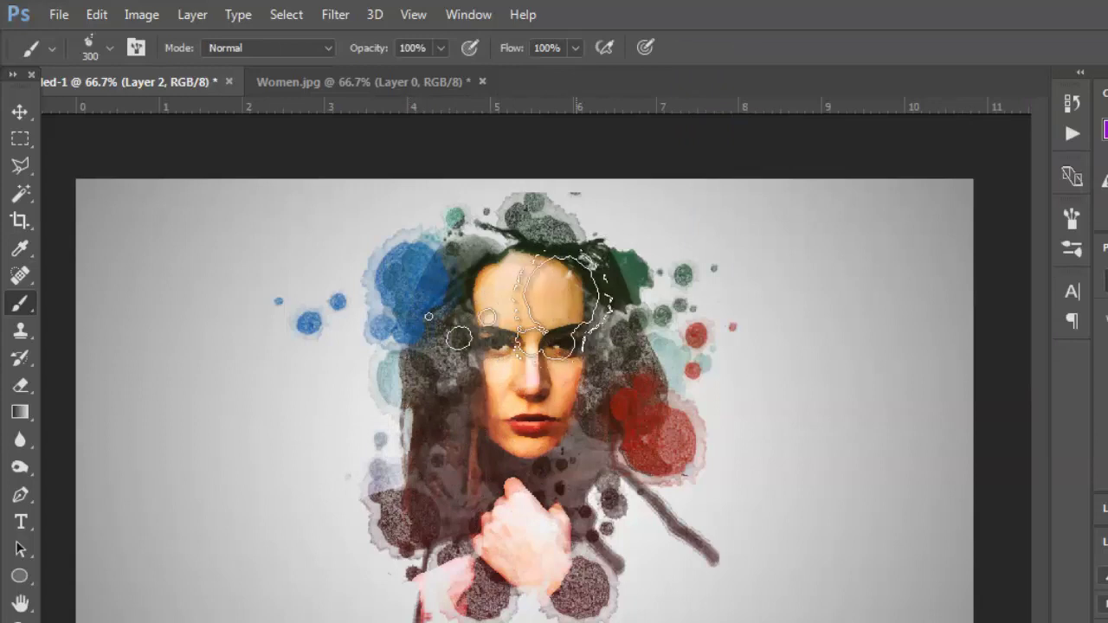
Paint a purple splatter left of the face and rotate the brush tip diagonally.
left_click(420, 437)
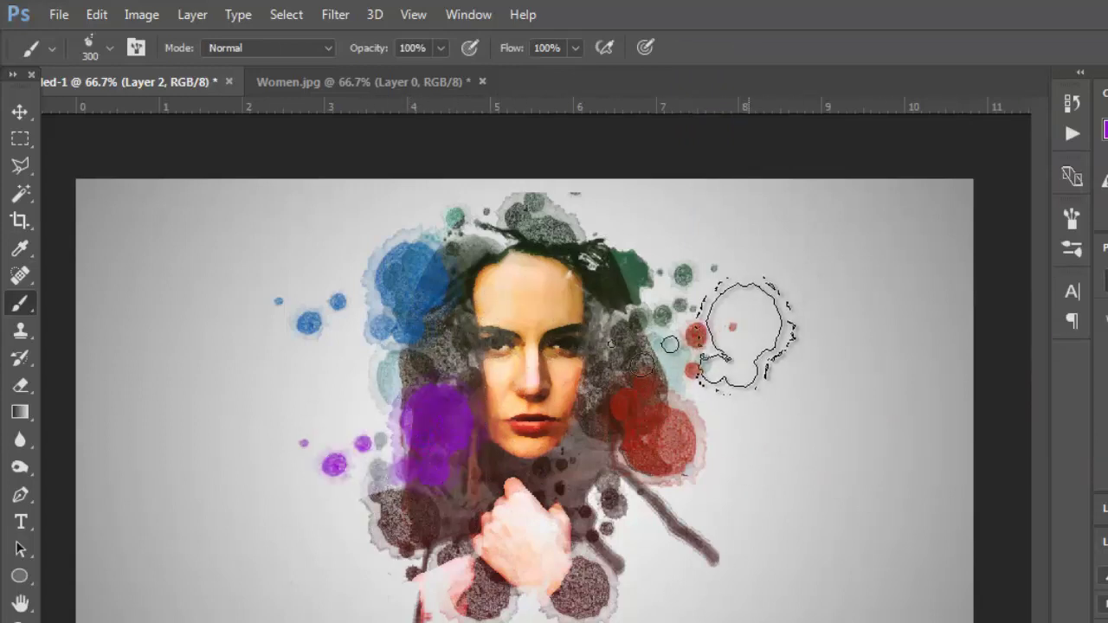
left_click(109, 48)
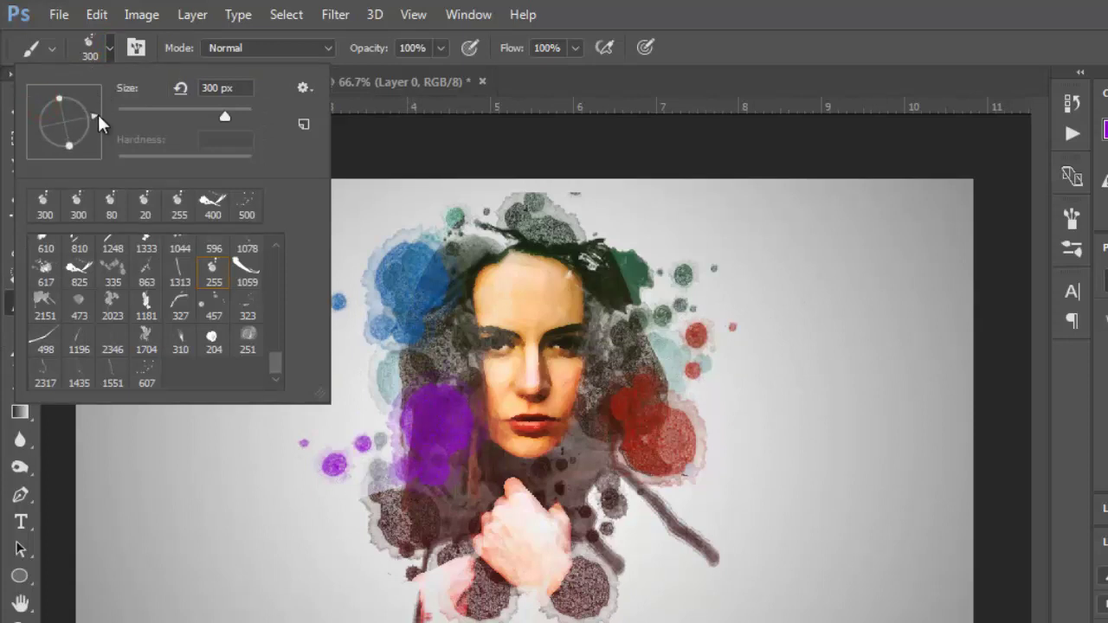
left_click_drag(97, 114, 95, 151)
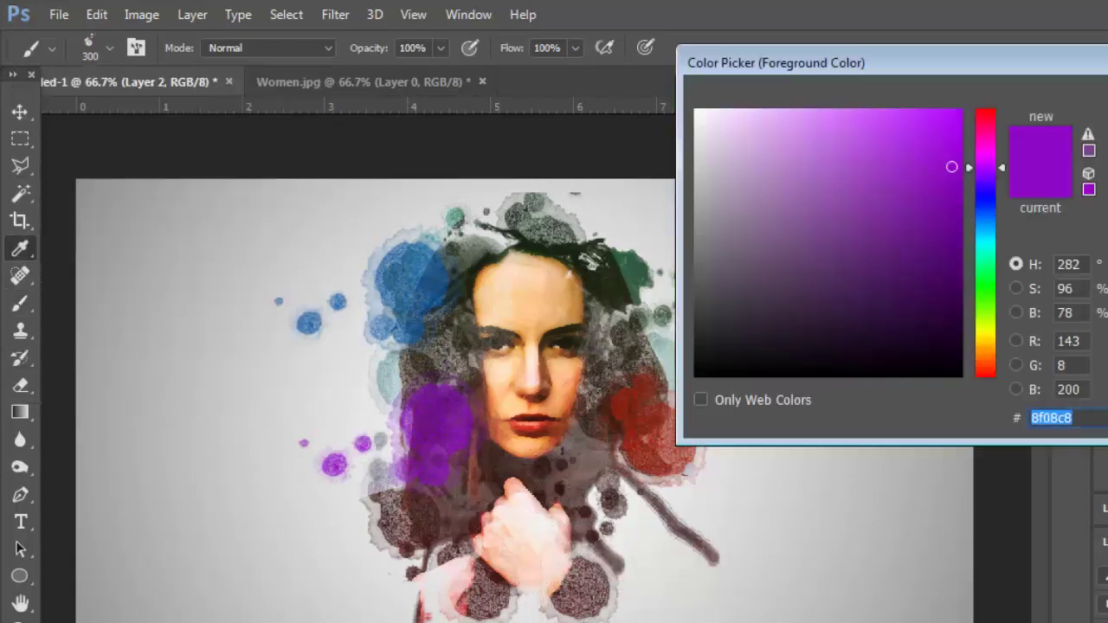
Switch to yellow-orange and paint splatters around the lower right of the hand.
mouse_move(983, 330)
left_mouse_down()
mouse_move(996, 280)
mouse_move(1001, 339)
left_mouse_up()
key("Return")
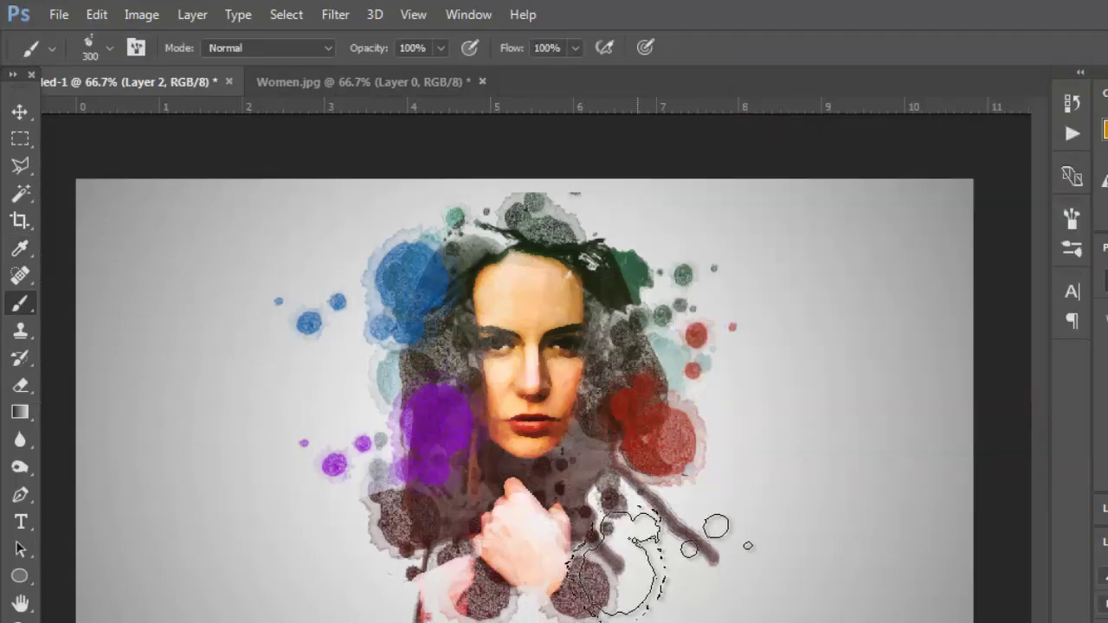
left_click(596, 573)
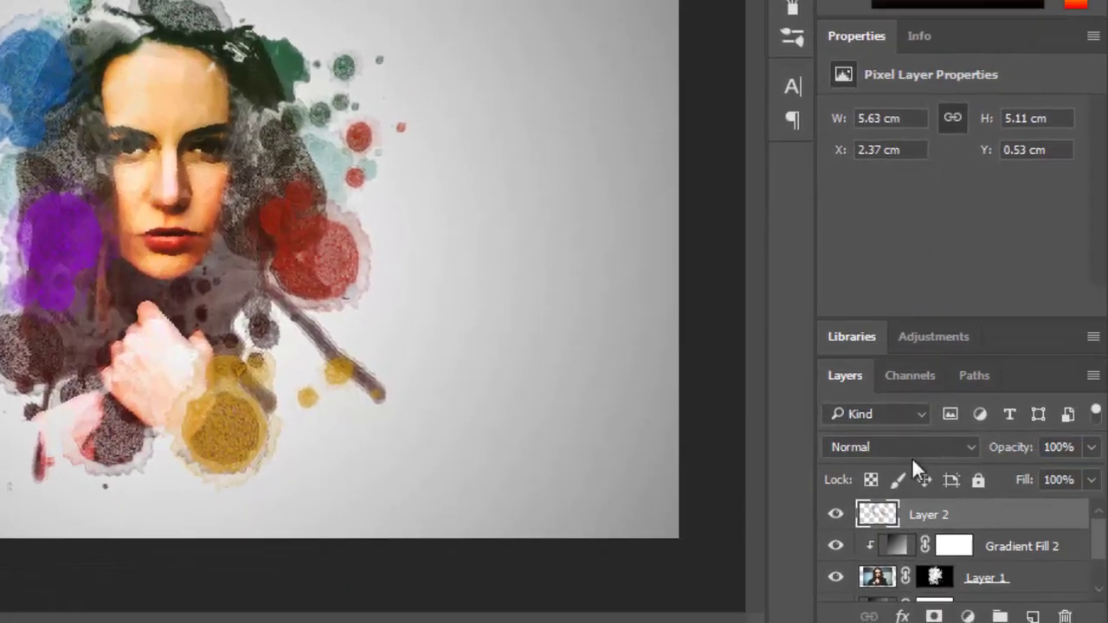
Try Color Burn on Layer 2, then set its blend mode to Color Dodge.
left_click(907, 450)
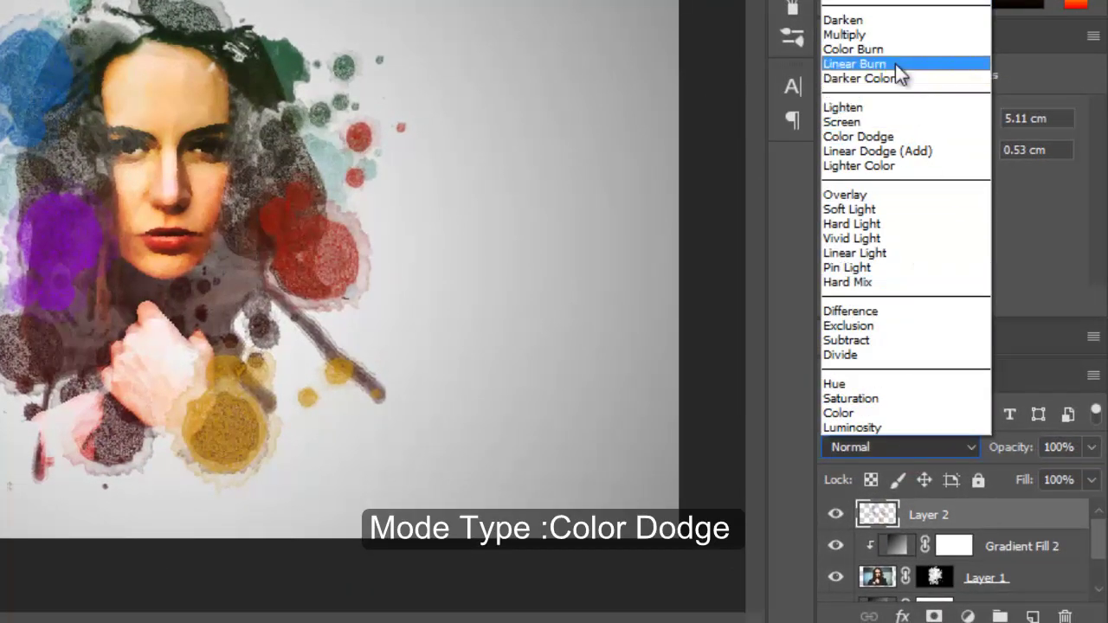
left_click(886, 49)
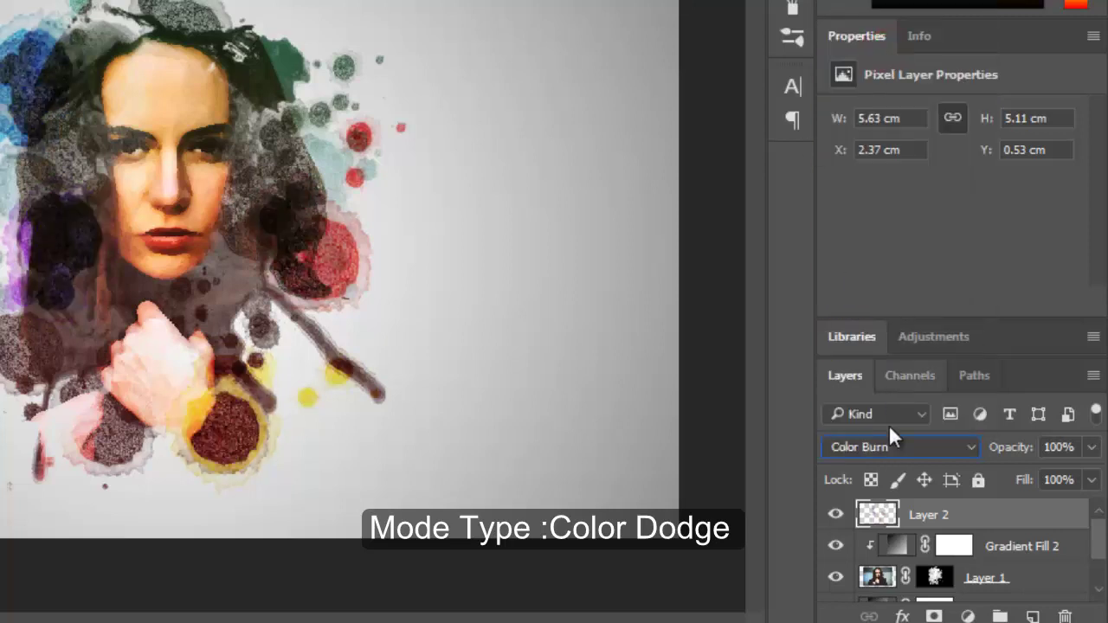
left_click(893, 447)
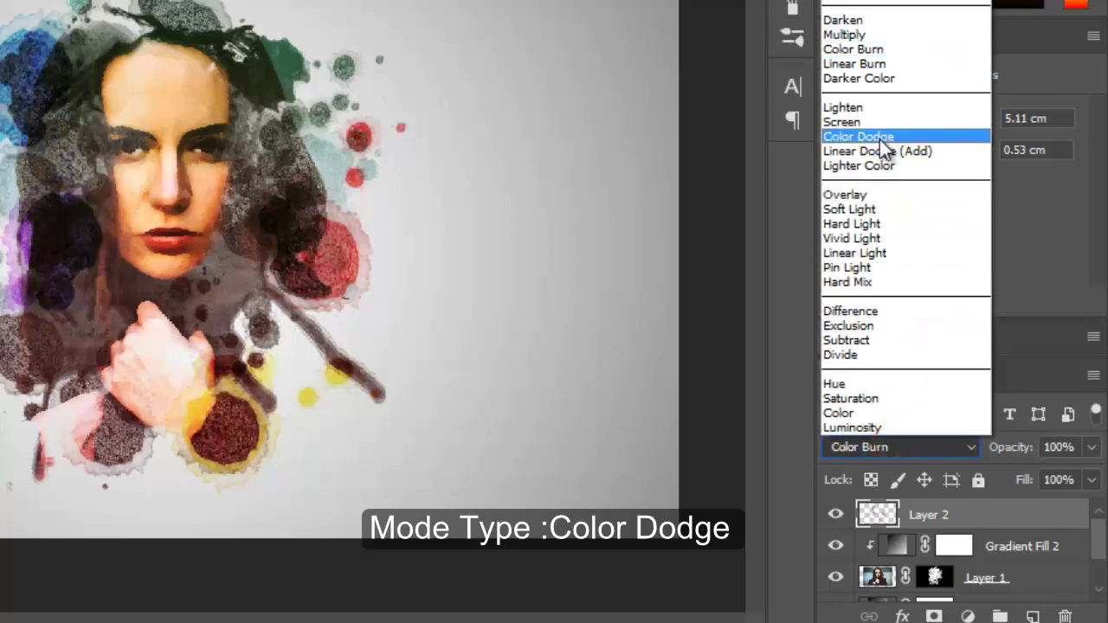
left_click(879, 137)
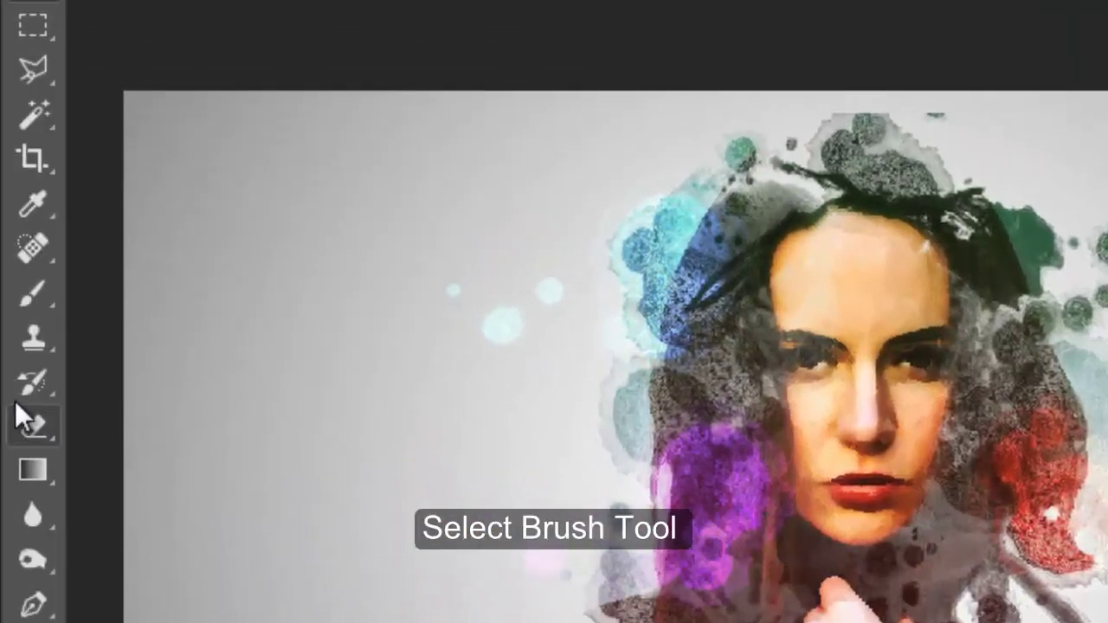
Replace the splatter tip with a hard round brush at 10 px size and 100% hardness.
left_click(21, 293)
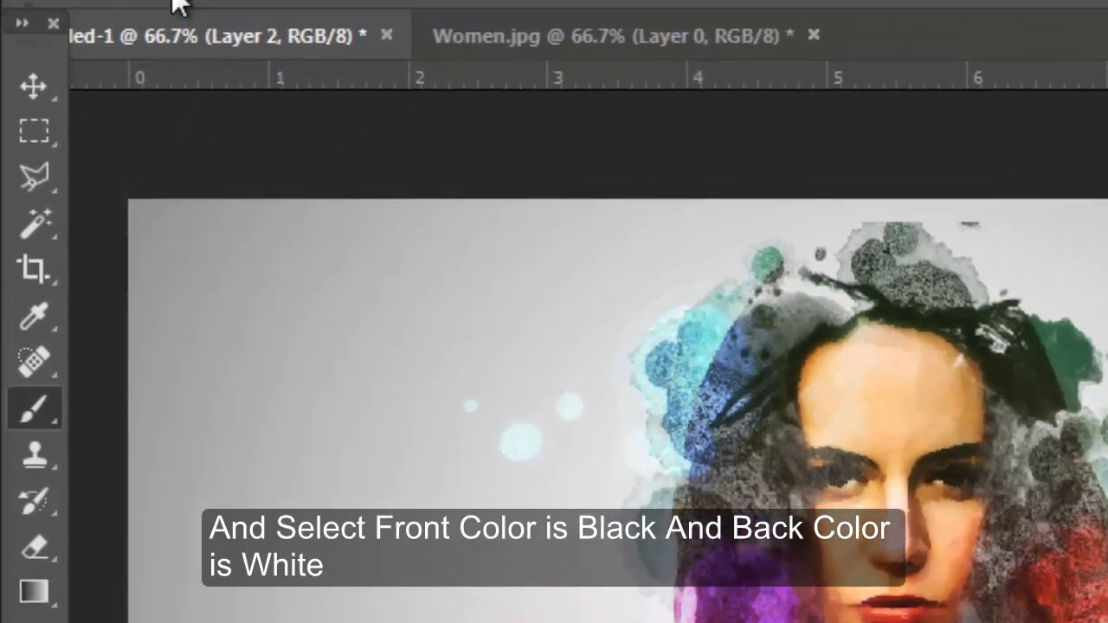
left_click(177, 4)
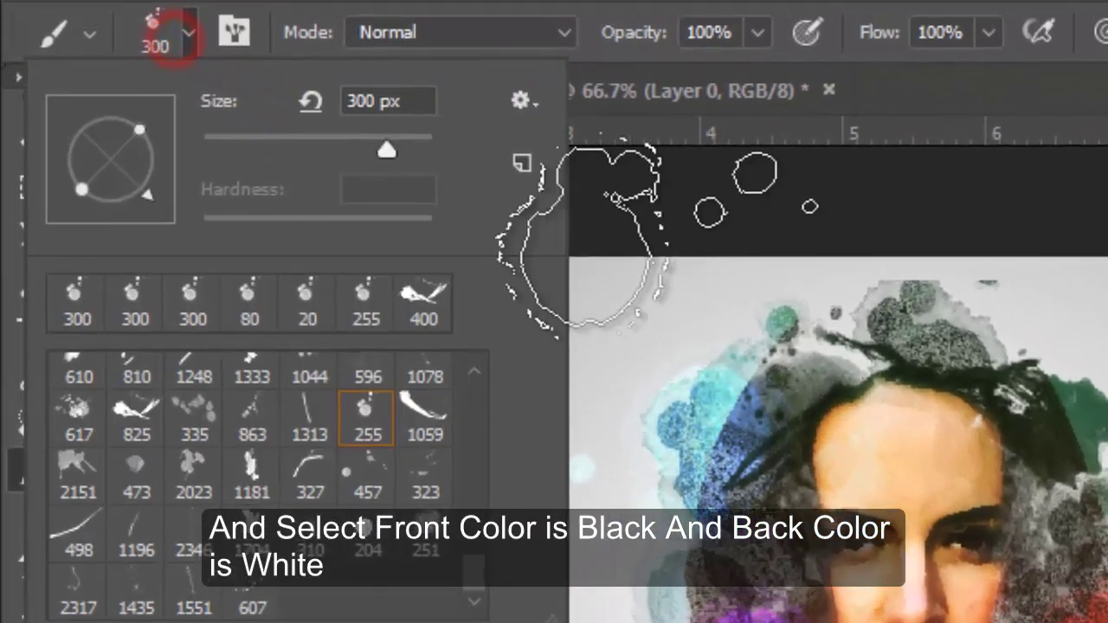
left_click_drag(477, 593, 459, 469)
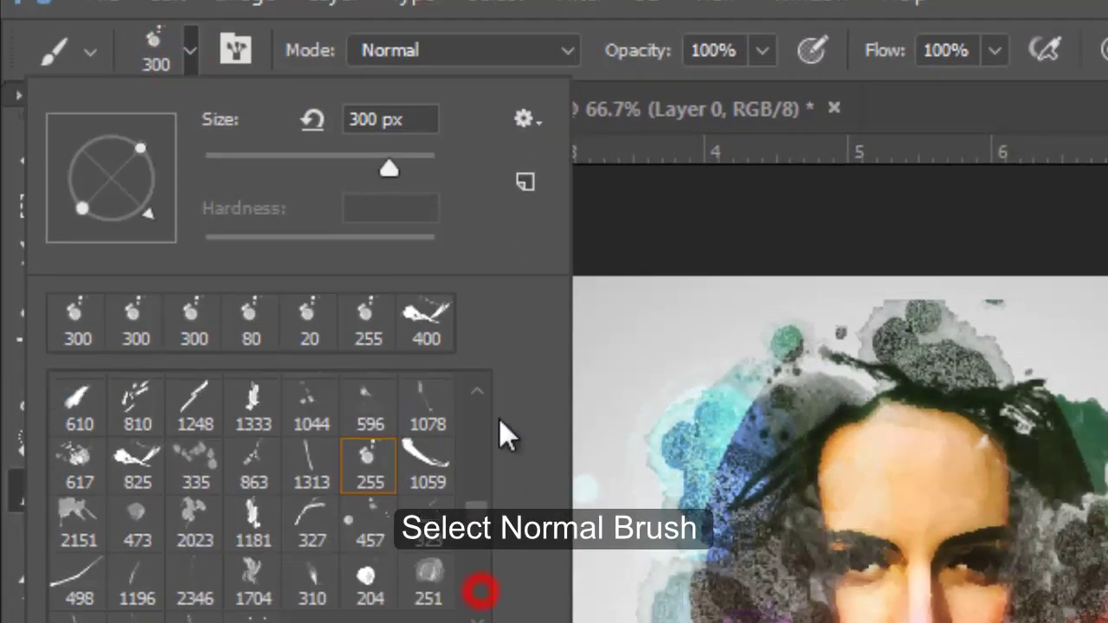
left_click(368, 400)
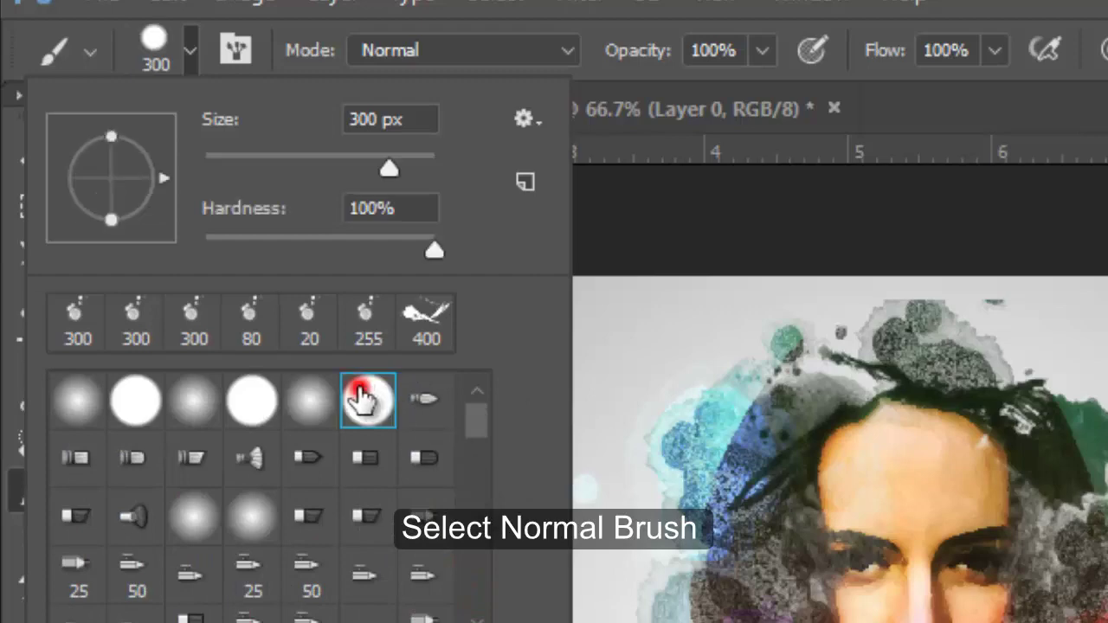
left_click(377, 119)
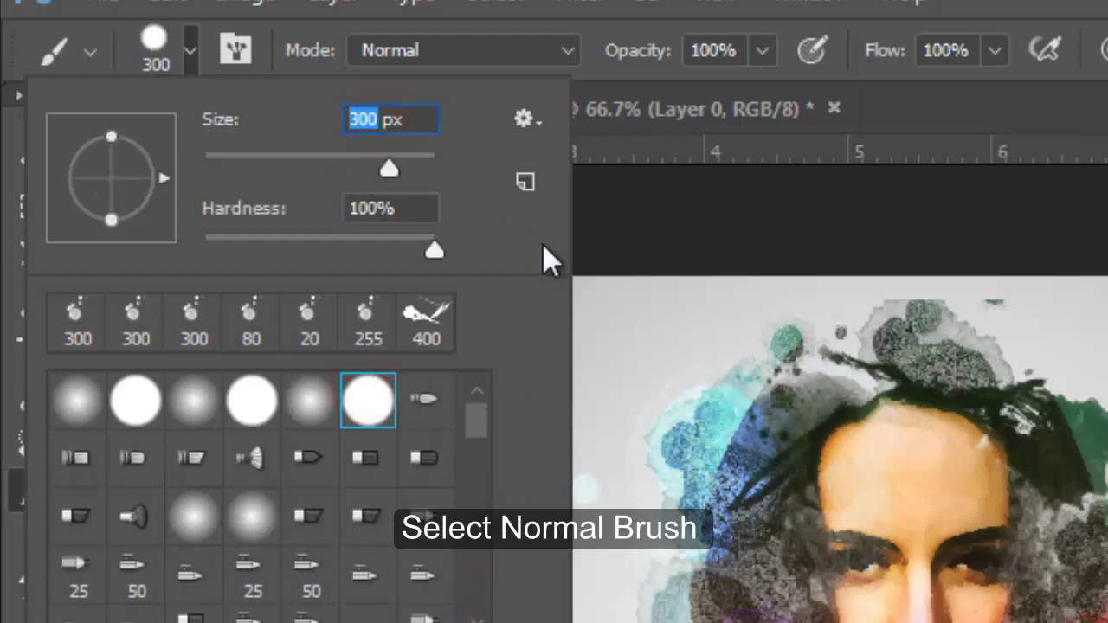
type("10")
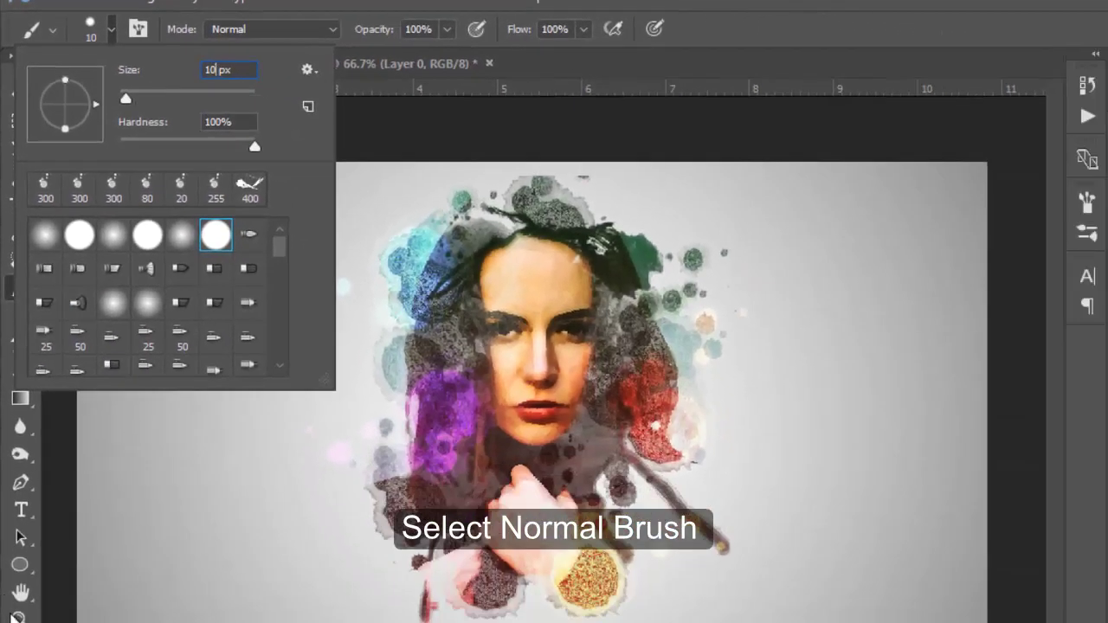
left_click(18, 615)
Zoom in on the face and select the Gradient Fill 2 mask for brushing.
left_click(527, 362)
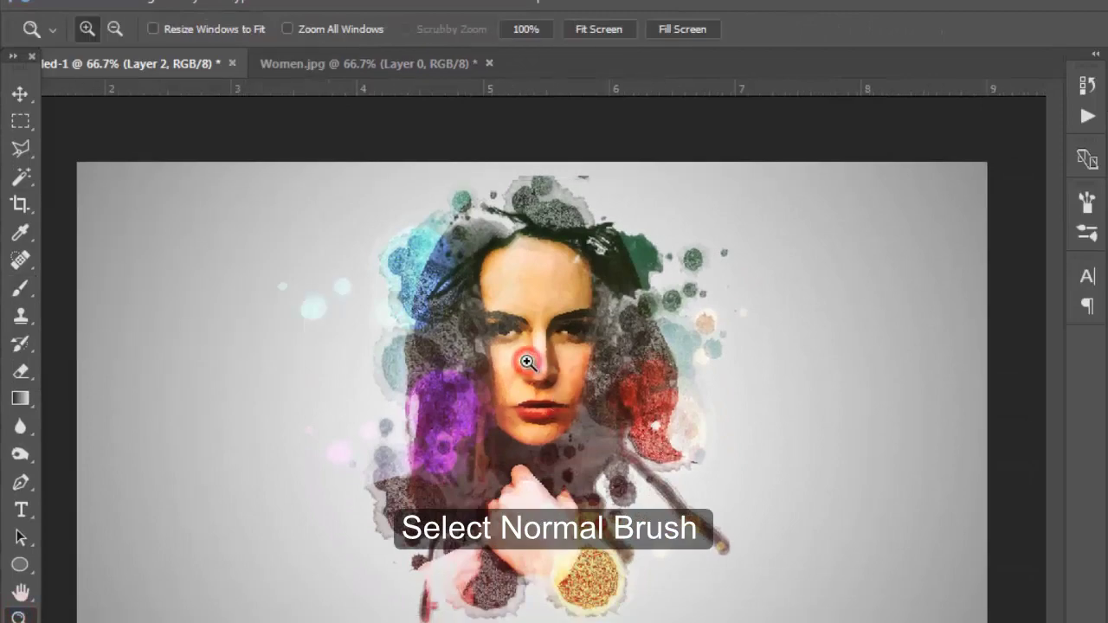
left_click(527, 360)
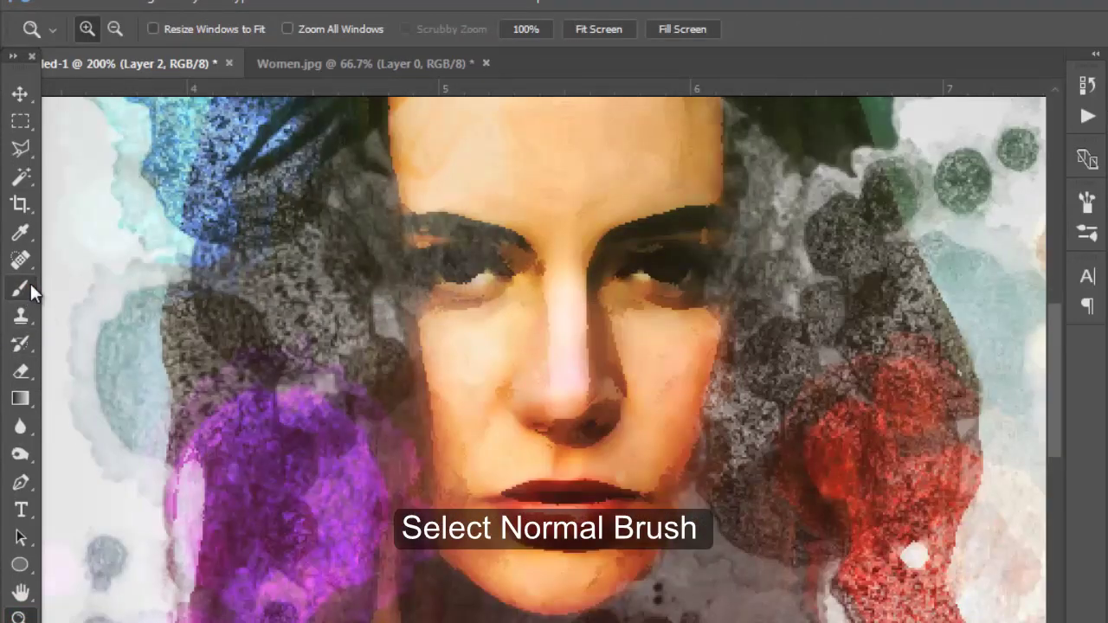
left_click(30, 286)
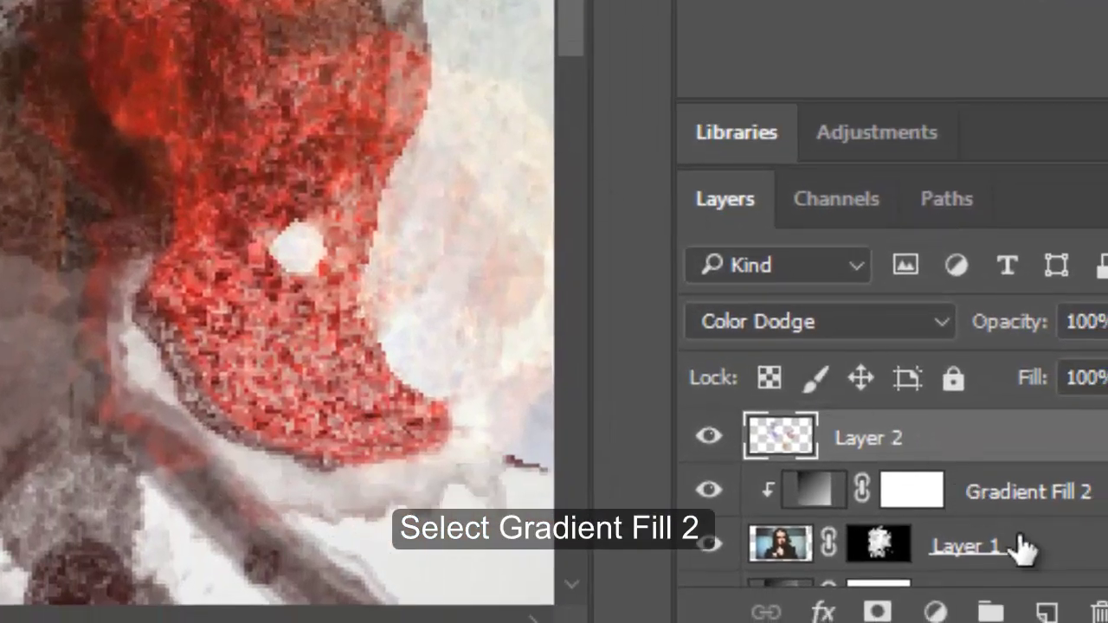
scroll(900, 499, "down", 2)
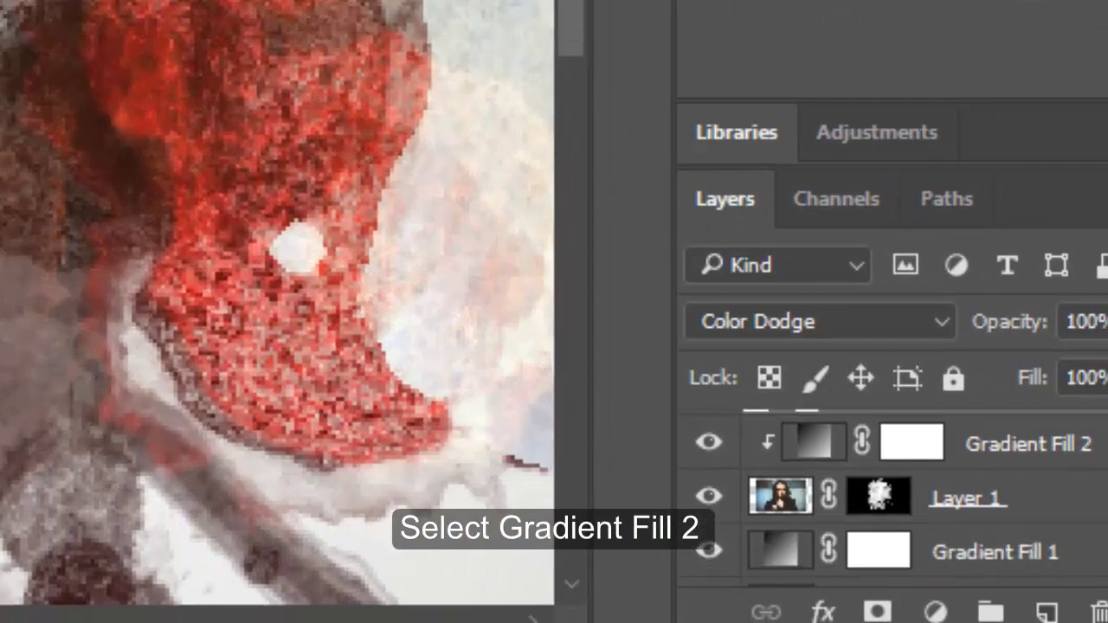
left_click(976, 474)
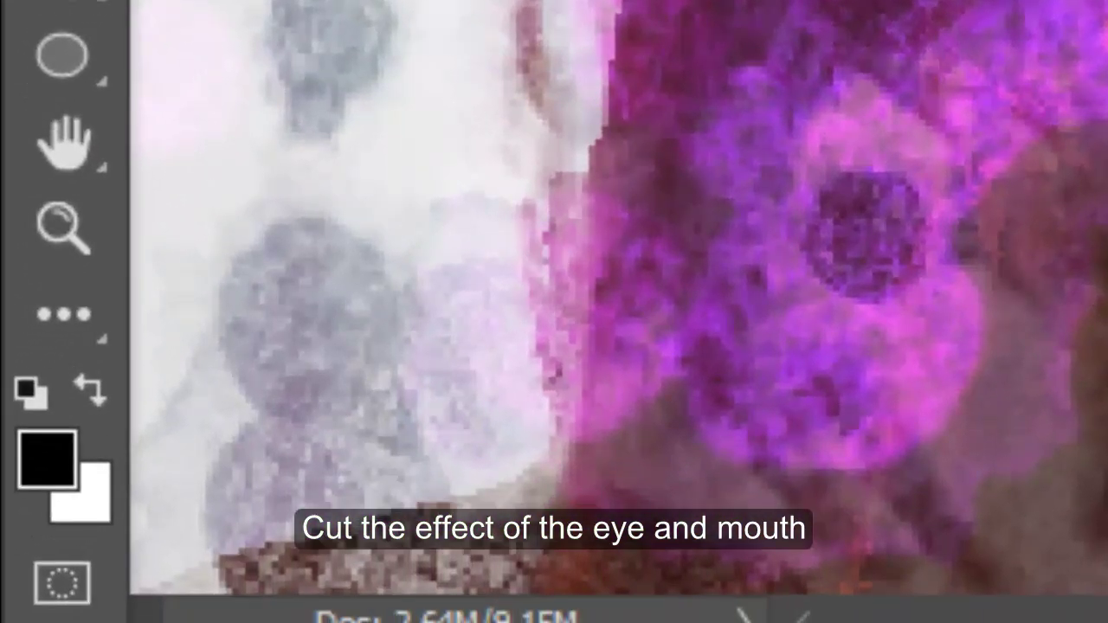
Paint white over both eyes to clear the gradient effect from them.
left_click(90, 389)
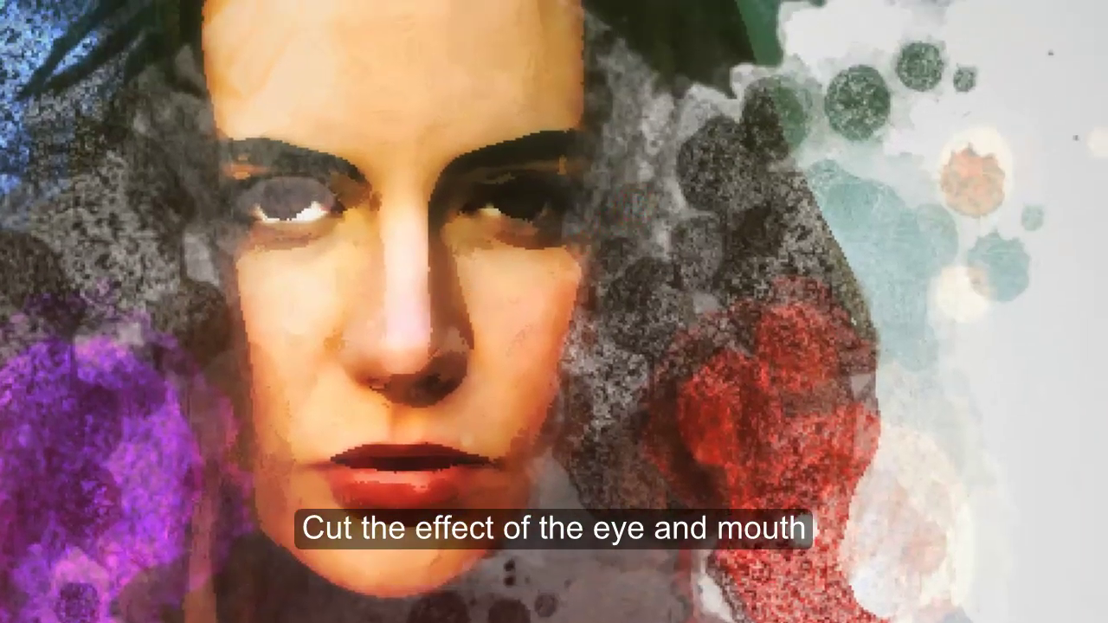
left_click(514, 191)
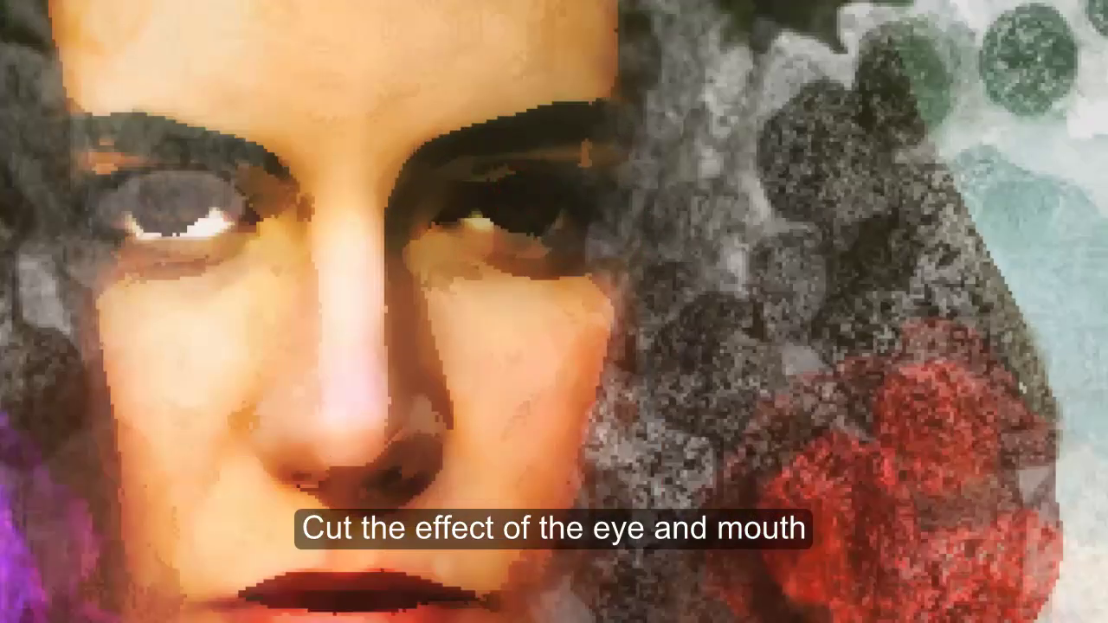
left_click_drag(532, 221, 505, 214)
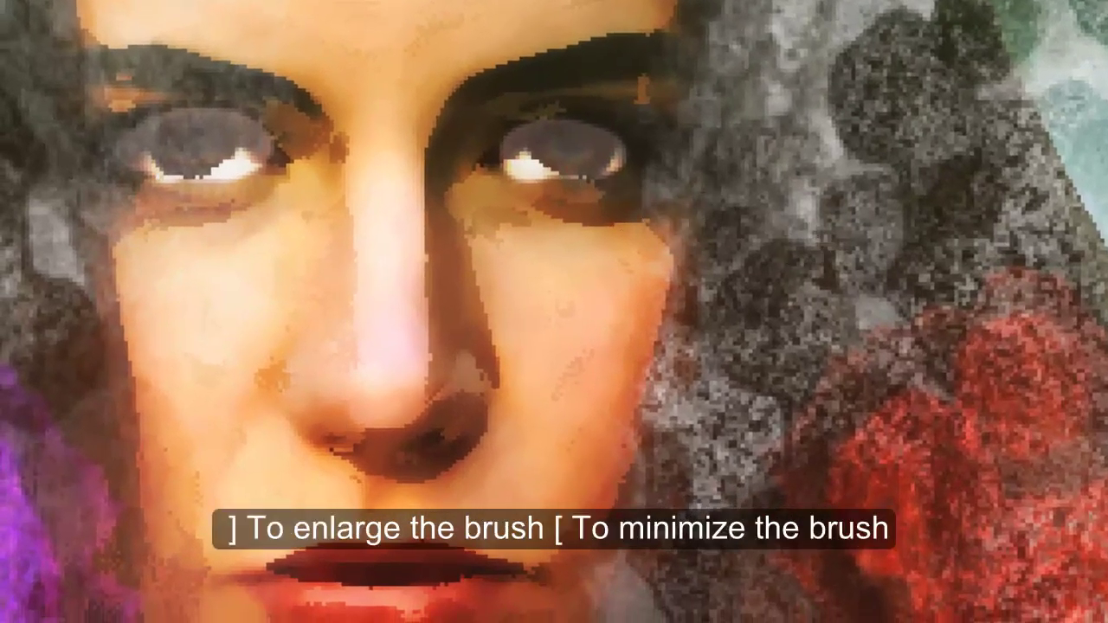
left_click(389, 321, "alt")
Zoom in on the mouth and paint the gradient off both lips, then view the whole portrait.
left_click(525, 379, "alt")
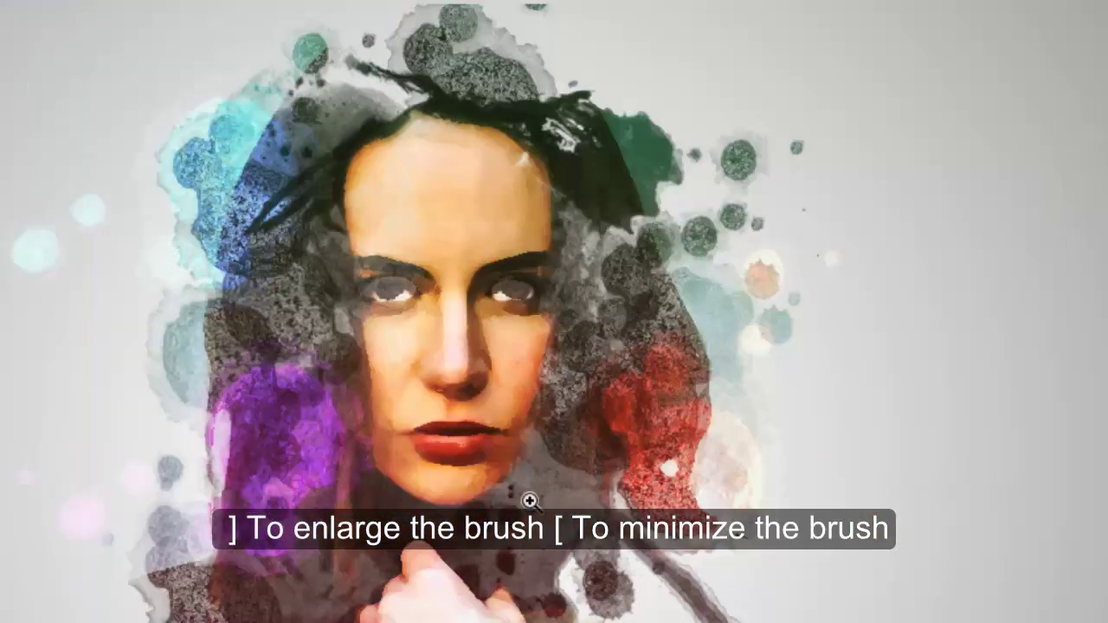
left_click(494, 517)
left_click(477, 470)
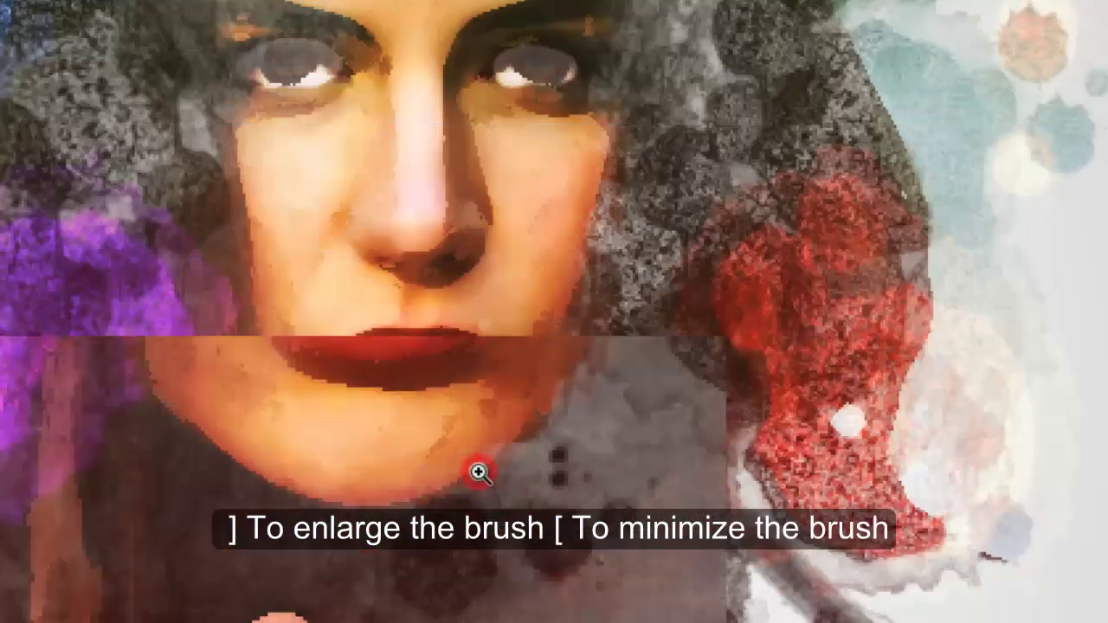
mouse_move(357, 299)
left_mouse_down()
mouse_move(401, 295)
mouse_move(330, 286)
left_mouse_up()
mouse_move(294, 295)
left_mouse_down()
mouse_move(329, 312)
mouse_move(458, 294)
mouse_move(430, 281)
mouse_move(300, 309)
mouse_move(407, 331)
mouse_move(478, 309)
mouse_move(415, 334)
mouse_move(341, 338)
mouse_move(279, 306)
mouse_move(296, 288)
left_mouse_up()
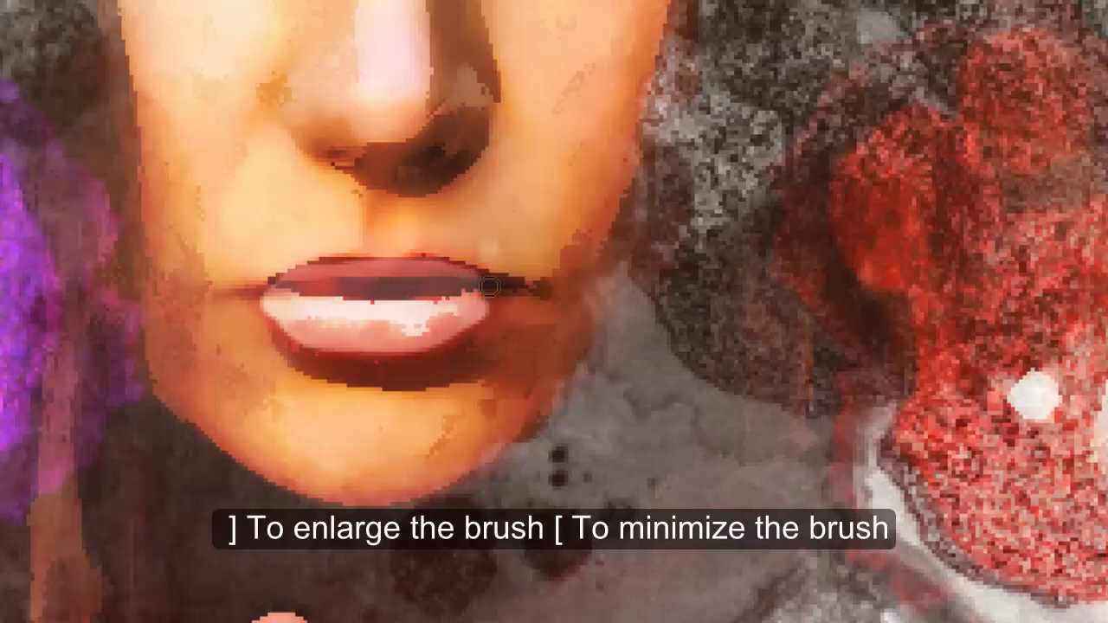
left_click_drag(489, 287, 477, 302)
mouse_move(426, 344)
left_mouse_down()
mouse_move(316, 346)
mouse_move(267, 309)
mouse_move(470, 310)
left_mouse_up()
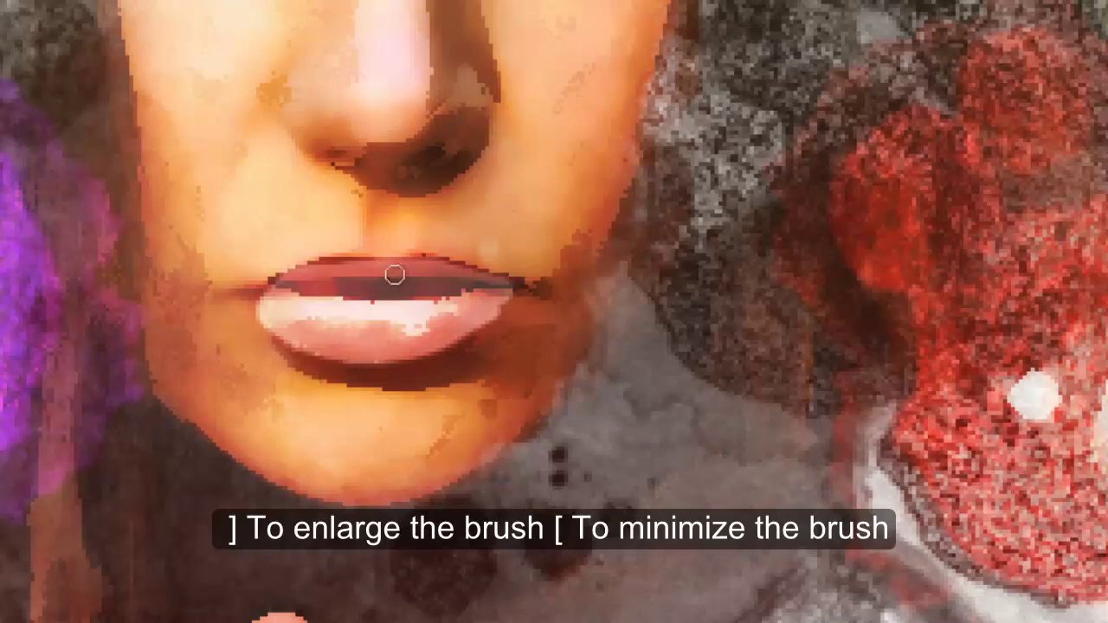
key("ctrl+0")
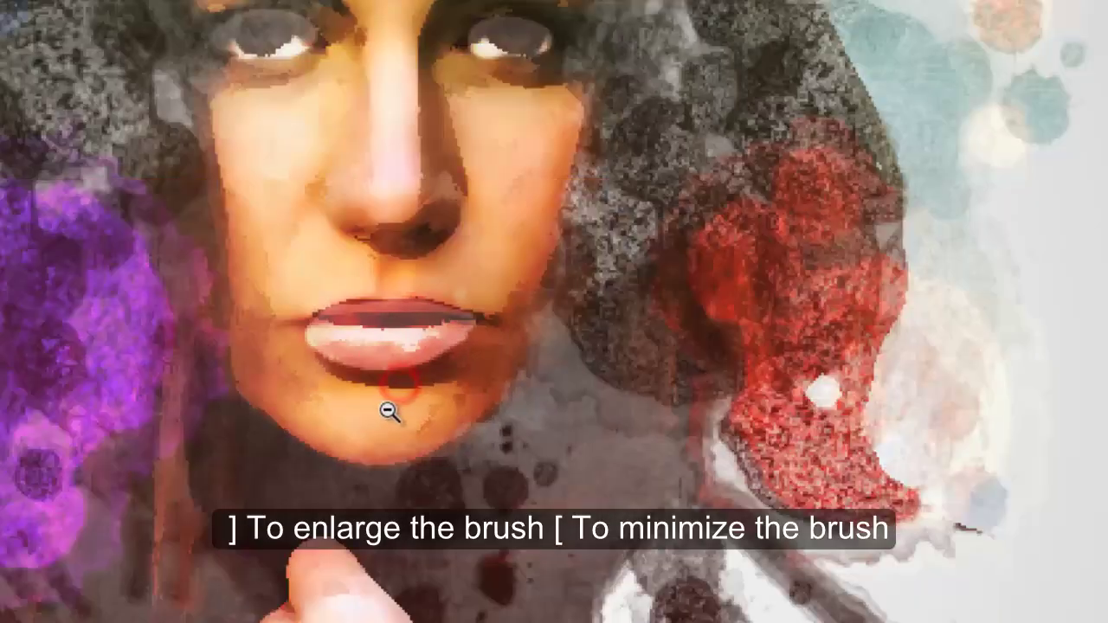